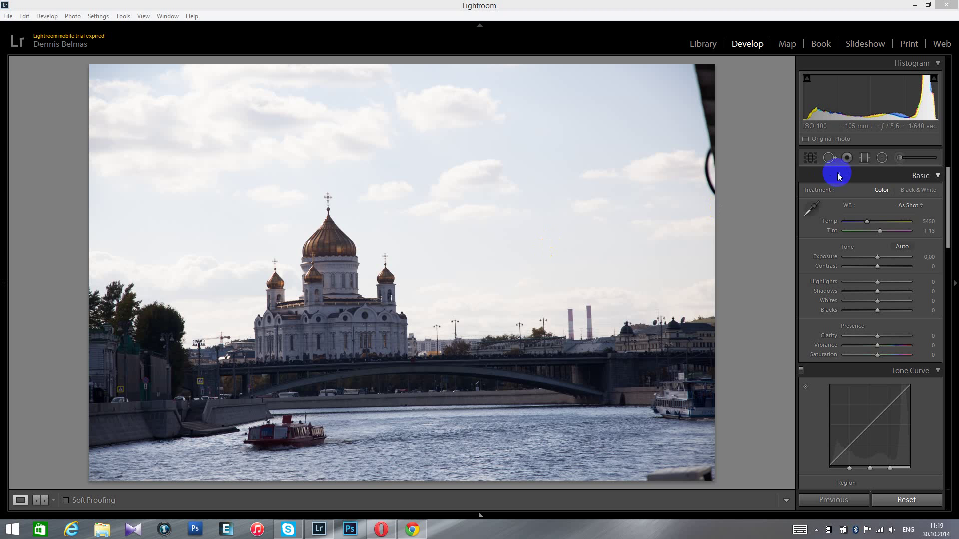
Straighten the photo 1.62° along the bridge line and apply the crop.
click(809, 158)
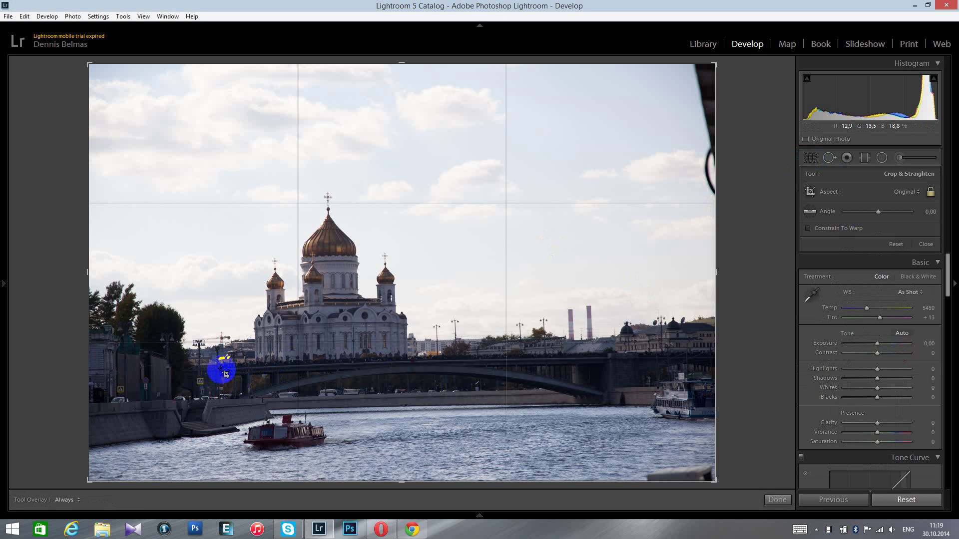
click(810, 211)
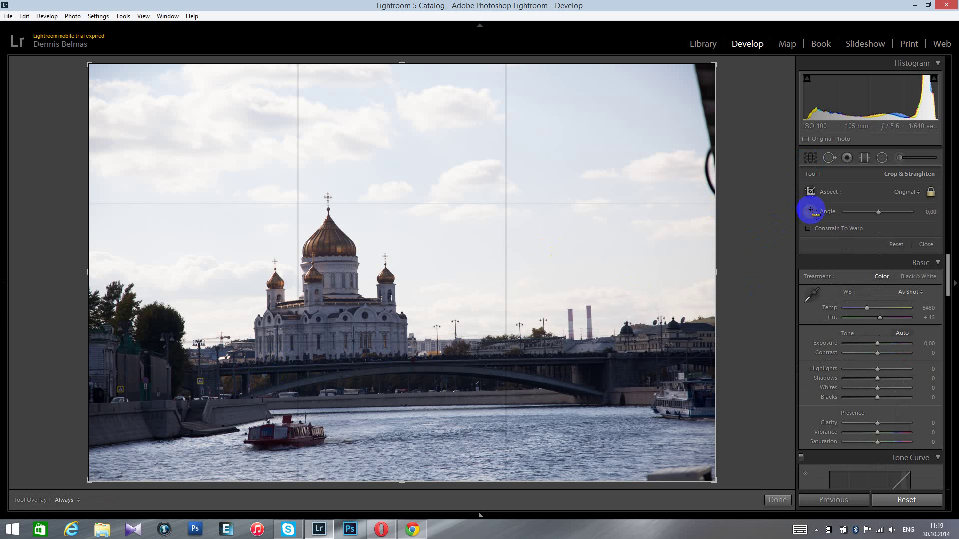
drag(218, 369, 604, 361)
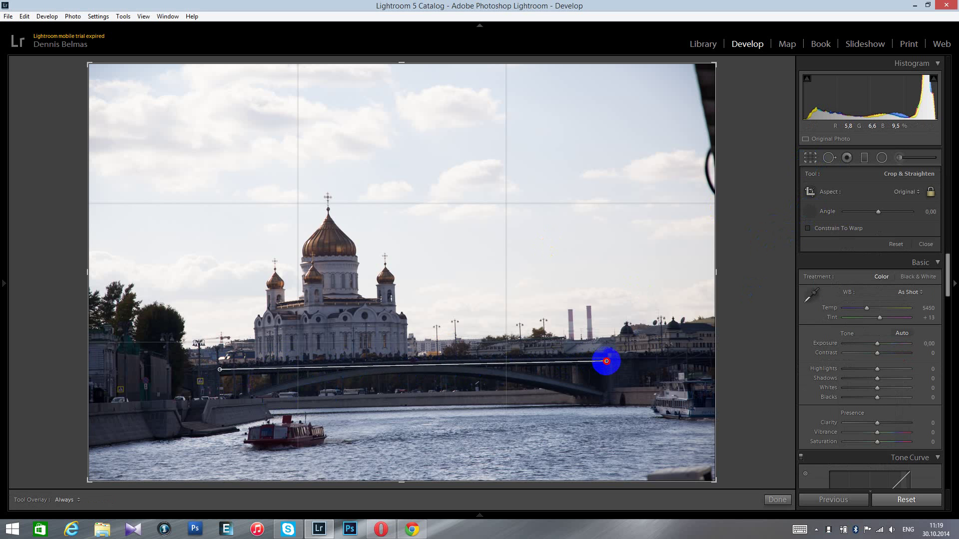
drag(607, 361, 608, 360)
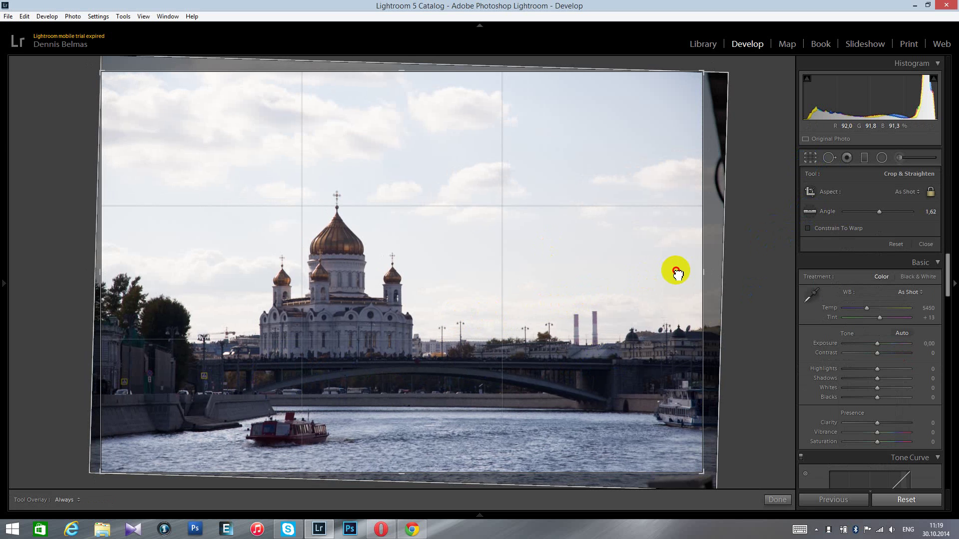
click(810, 158)
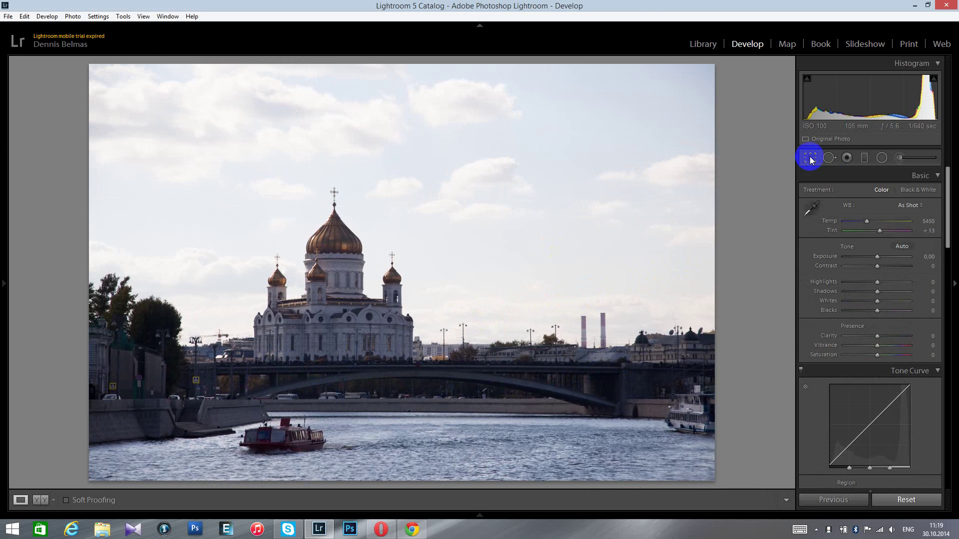
Drag the Basic sliders to brighten shadows, deepen blacks to -77 and raise Clarity and Vibrance.
mouse_move(876, 291)
mouse_down()
mouse_move(916, 295)
mouse_move(831, 291)
mouse_move(854, 311)
mouse_up()
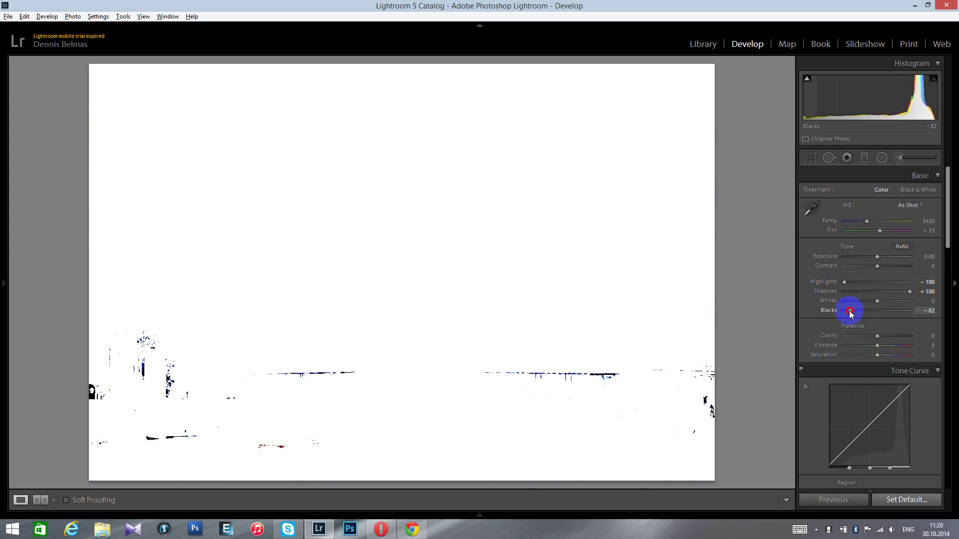
drag(851, 311, 889, 303)
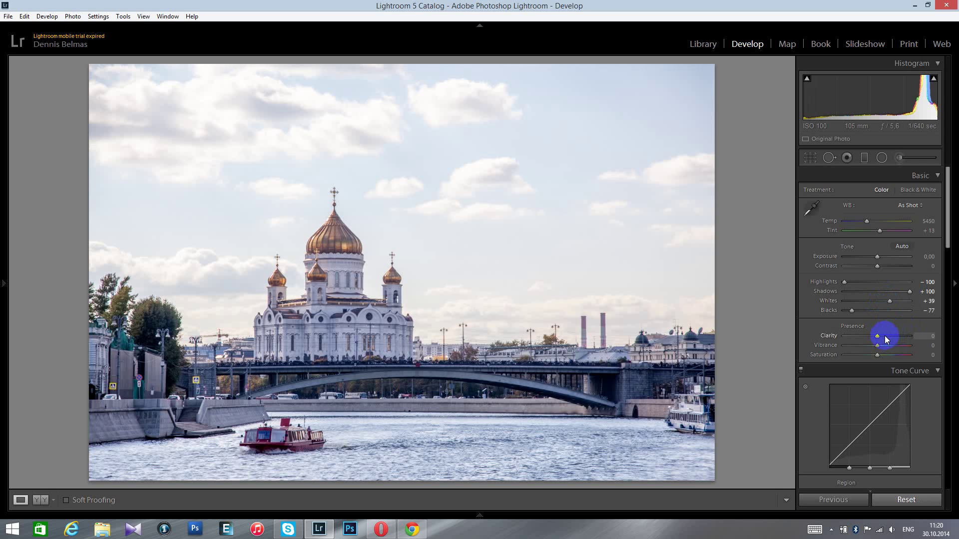
drag(877, 338, 895, 338)
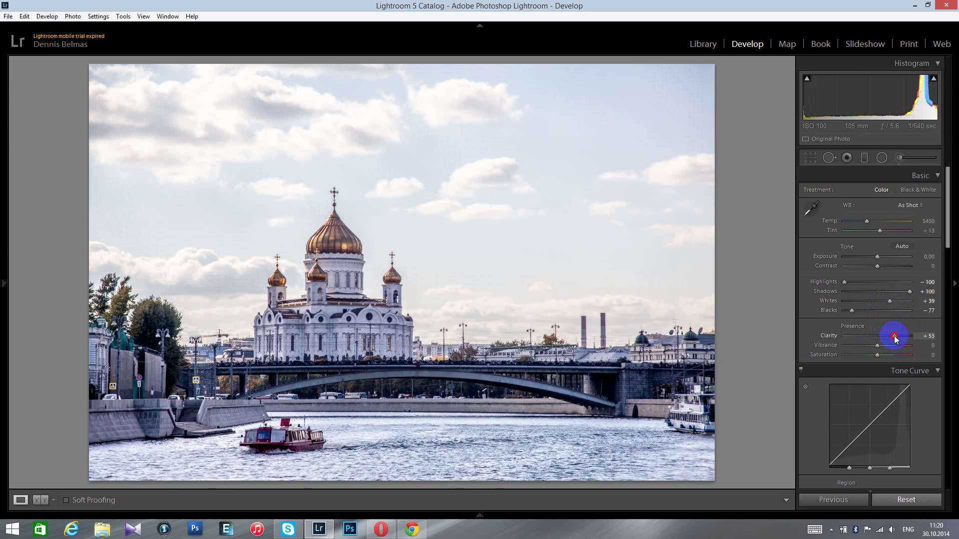
drag(877, 345, 883, 348)
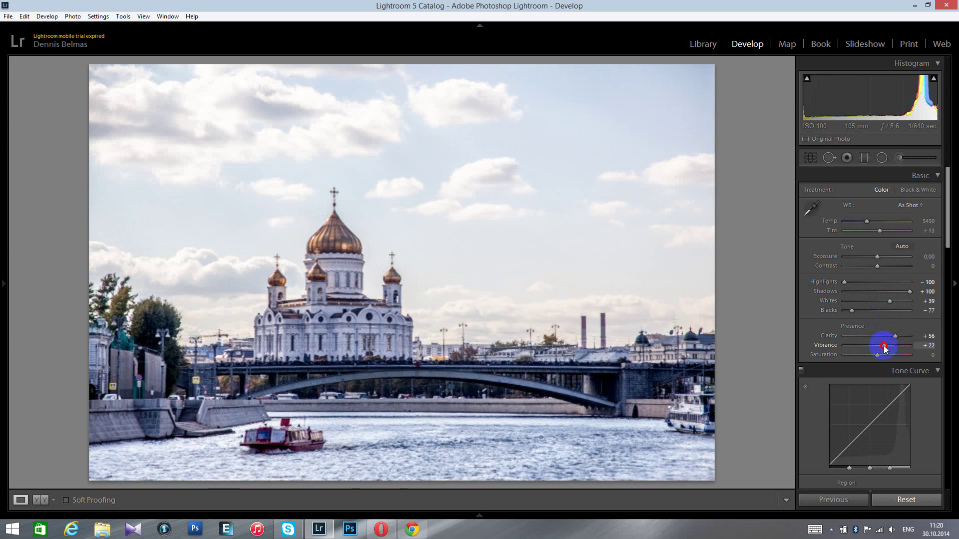
Enter exact values of Vibrance +30 and Clarity +60.
click(929, 345)
text(3)
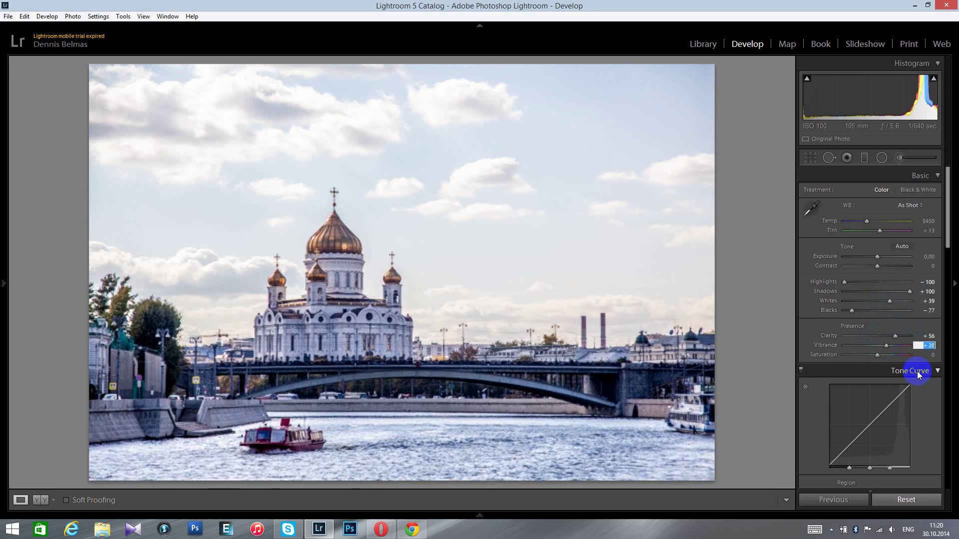
text(0)
key(shift+Tab)
text(30)
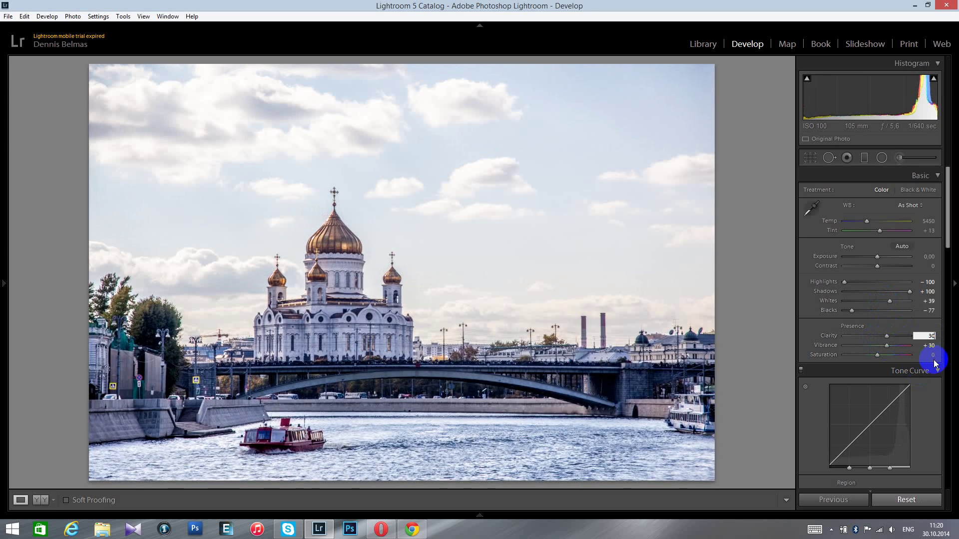
key(Return)
click(928, 335)
text(60)
key(Return)
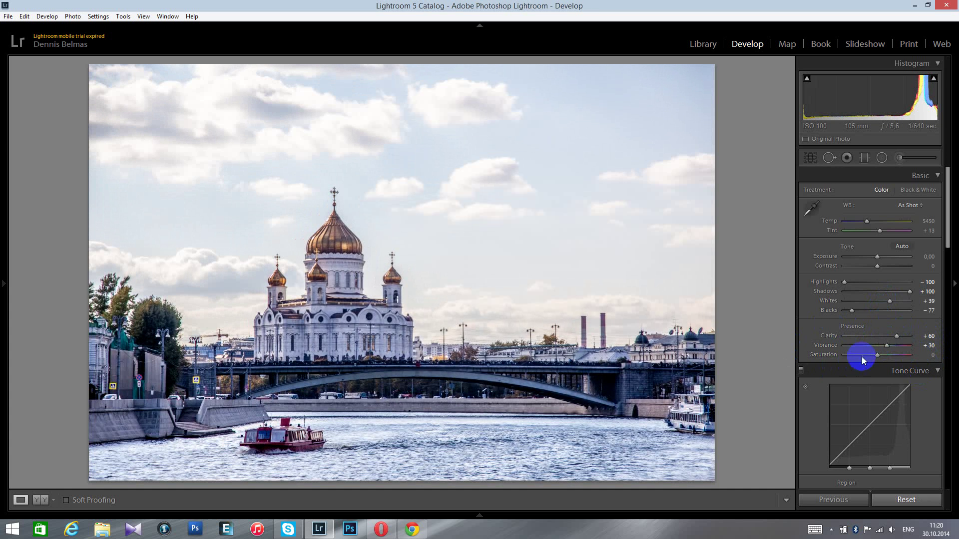
Enable lens profile corrections and chromatic aberration removal in Lens Corrections.
scroll(874, 354, down, 2)
scroll(877, 350, down, 2)
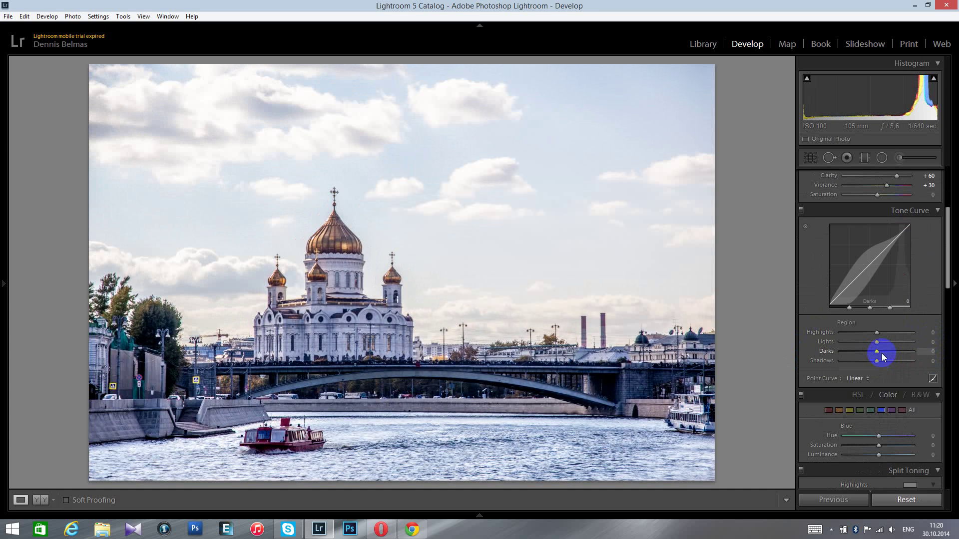
scroll(882, 357, down, 5)
scroll(882, 357, down, 4)
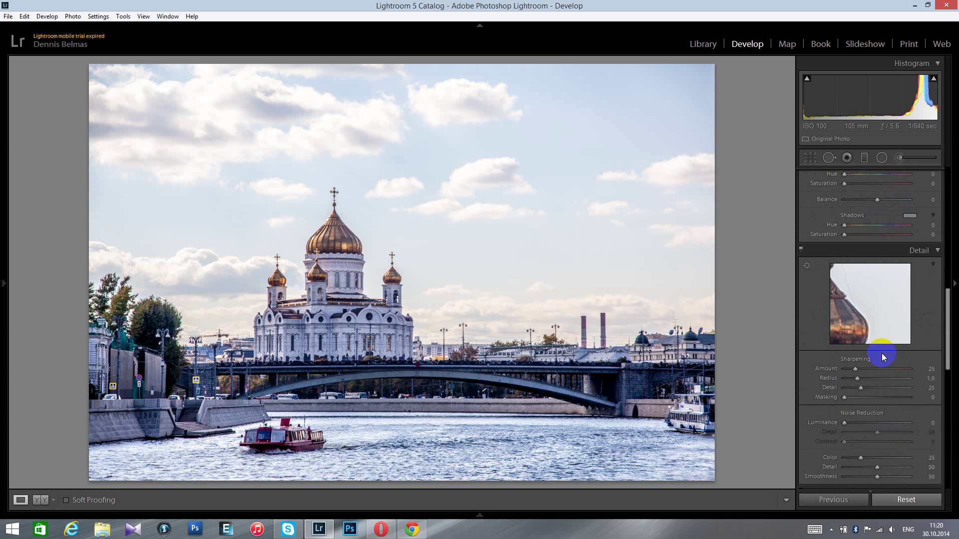
scroll(882, 357, down, 5)
scroll(851, 287, up, 2)
scroll(828, 297, up, 2)
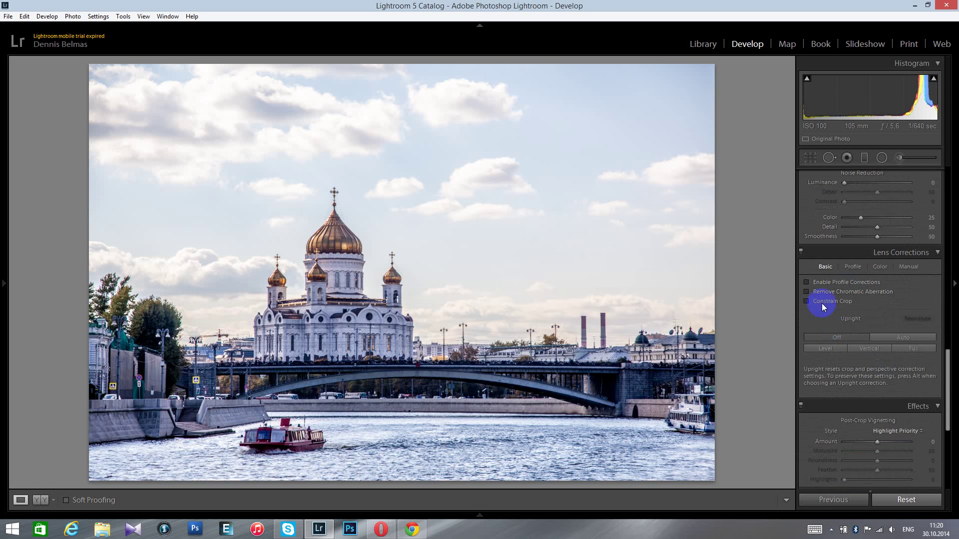
click(807, 284)
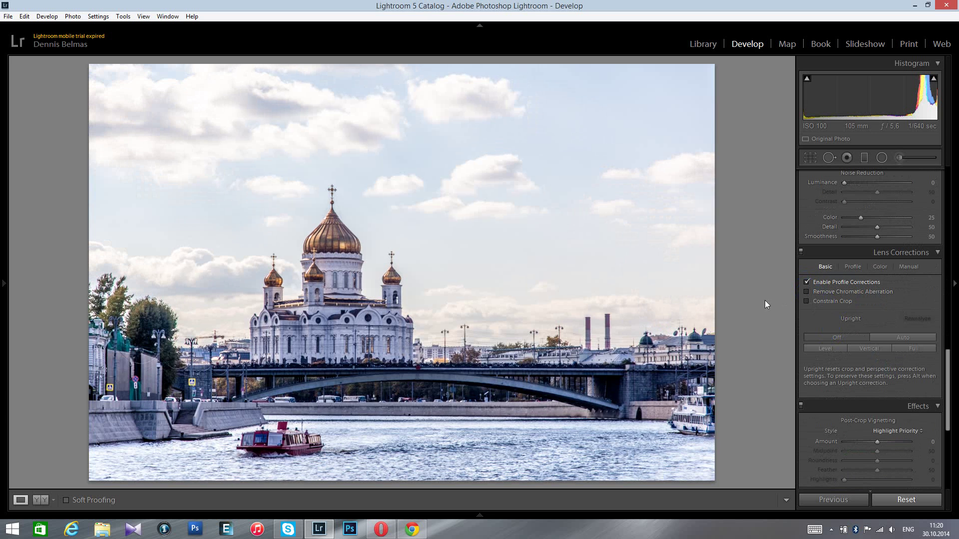
click(806, 292)
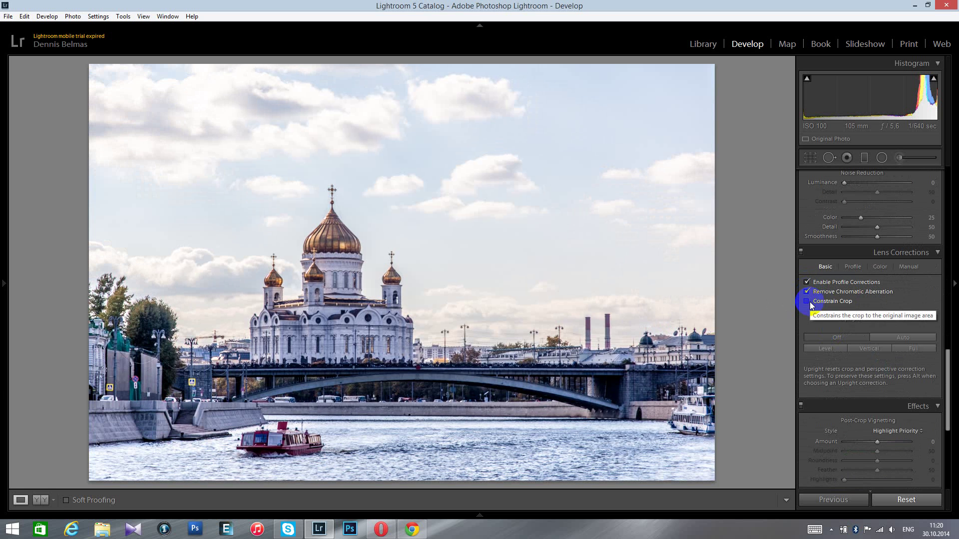
Set the Post-Crop Vignetting Amount to -20 to darken the edges.
click(922, 443)
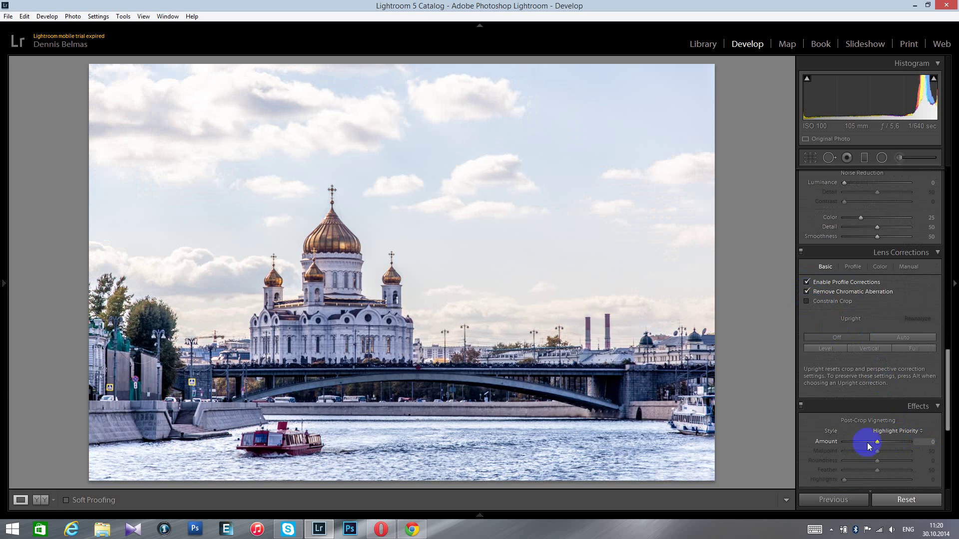
drag(878, 444, 871, 443)
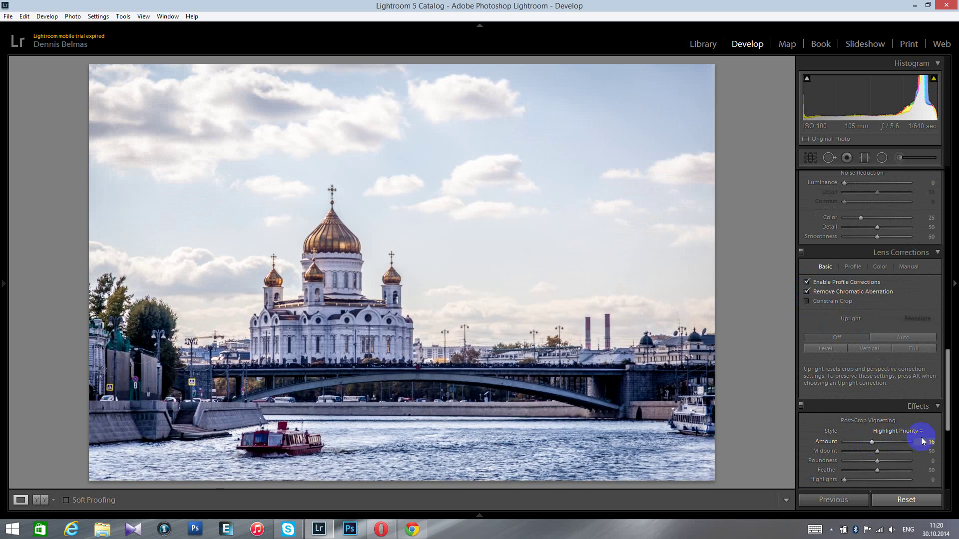
click(928, 442)
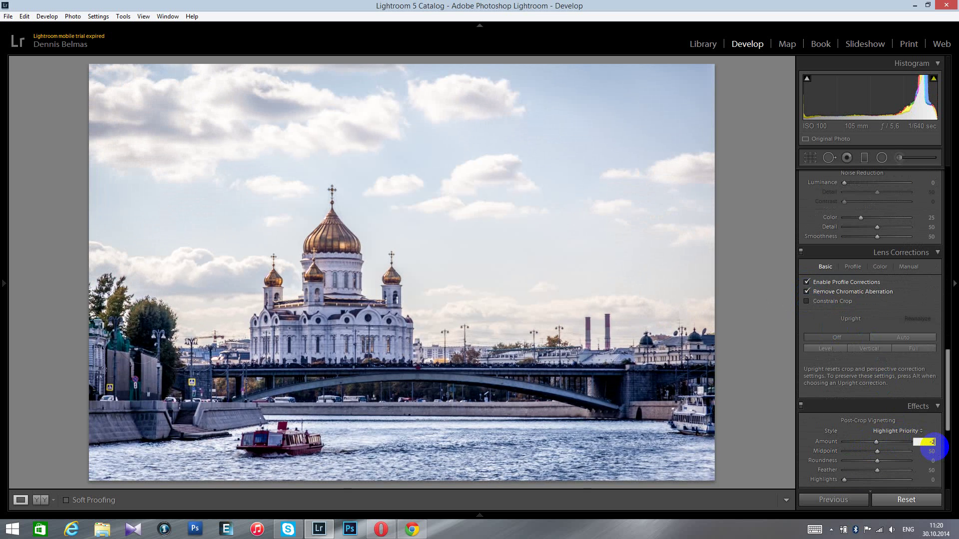
text(0)
key(Return)
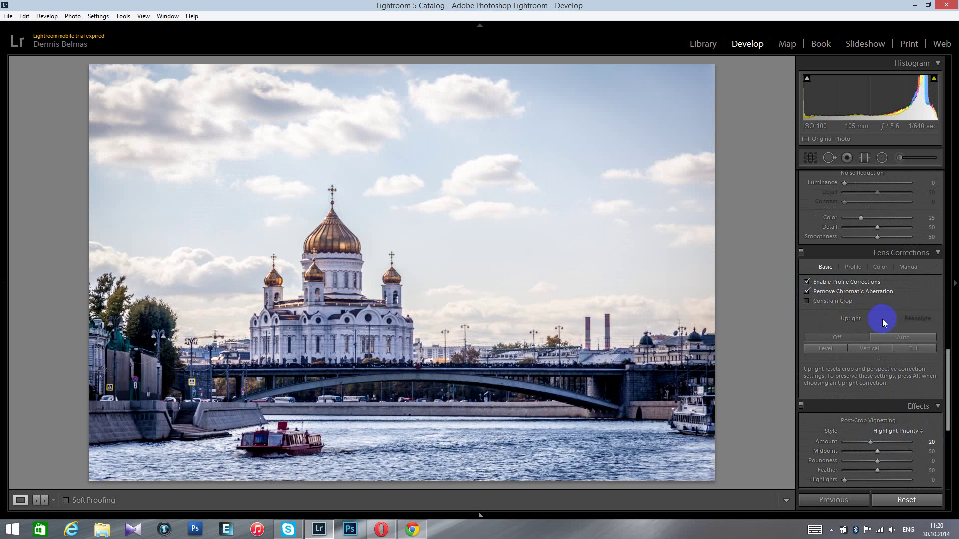
scroll(881, 319, up, 2)
scroll(882, 319, up, 2)
scroll(881, 319, down, 2)
scroll(882, 319, up, 2)
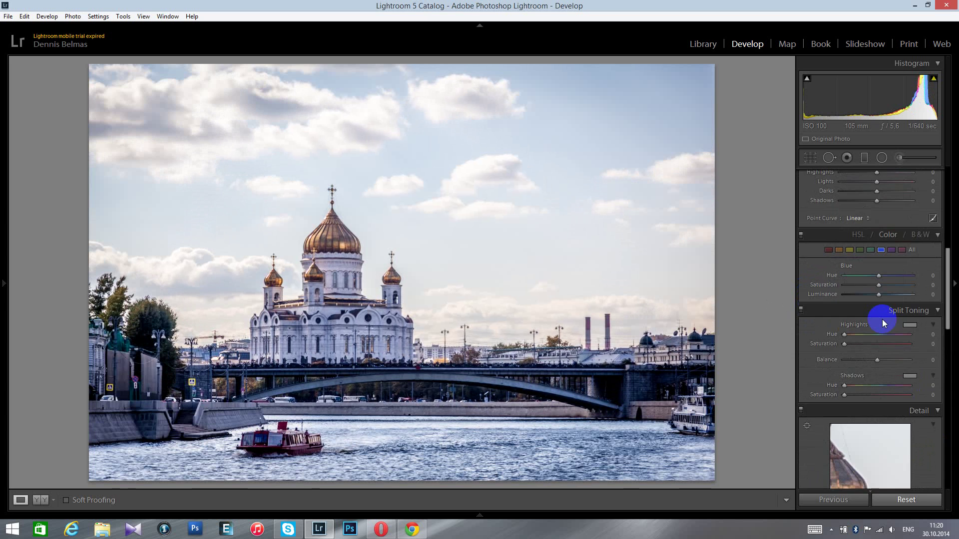
scroll(881, 323, up, 3)
scroll(881, 323, up, 3)
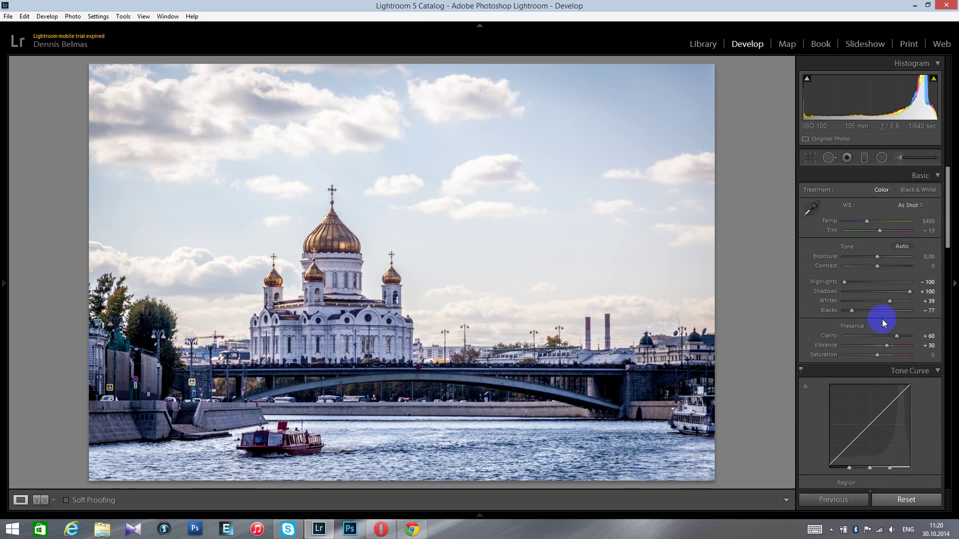
Draw a graduated filter across the sky at Exposure -1 and Temp -40.
click(866, 159)
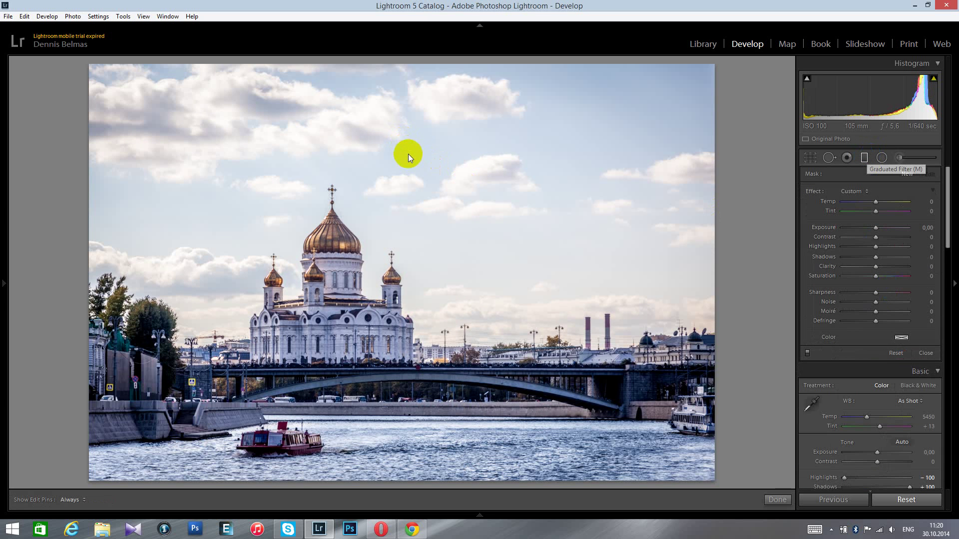
drag(415, 160, 413, 368)
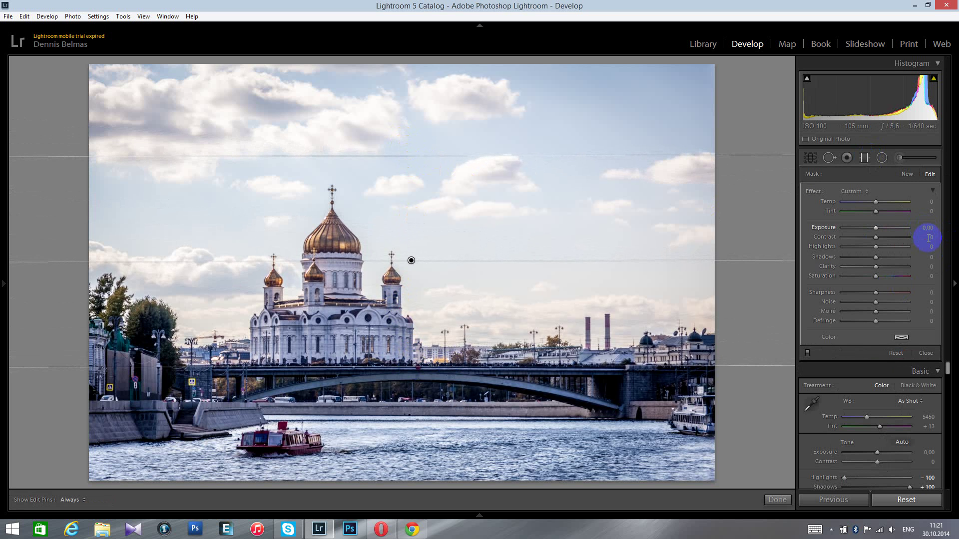
text(-1)
key(Return)
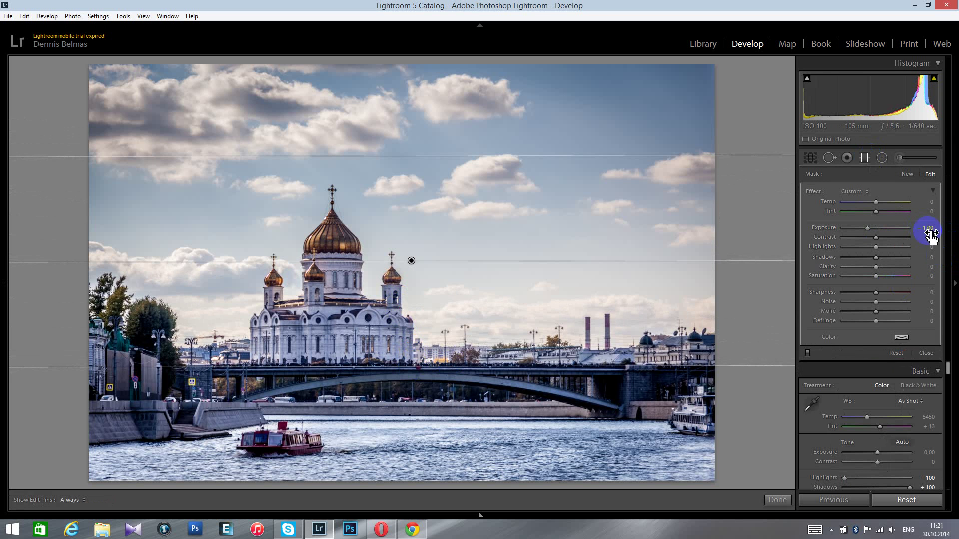
click(926, 201)
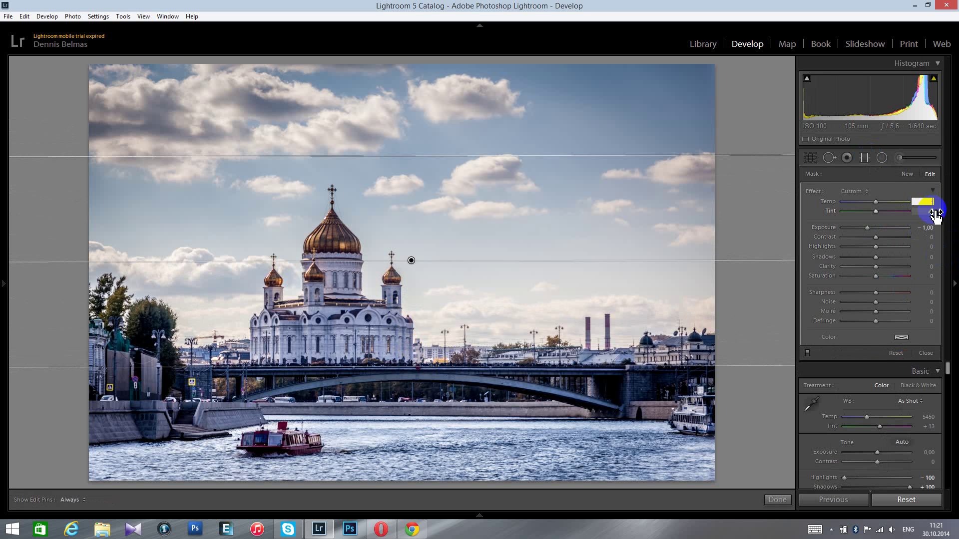
text(-40)
key(Return)
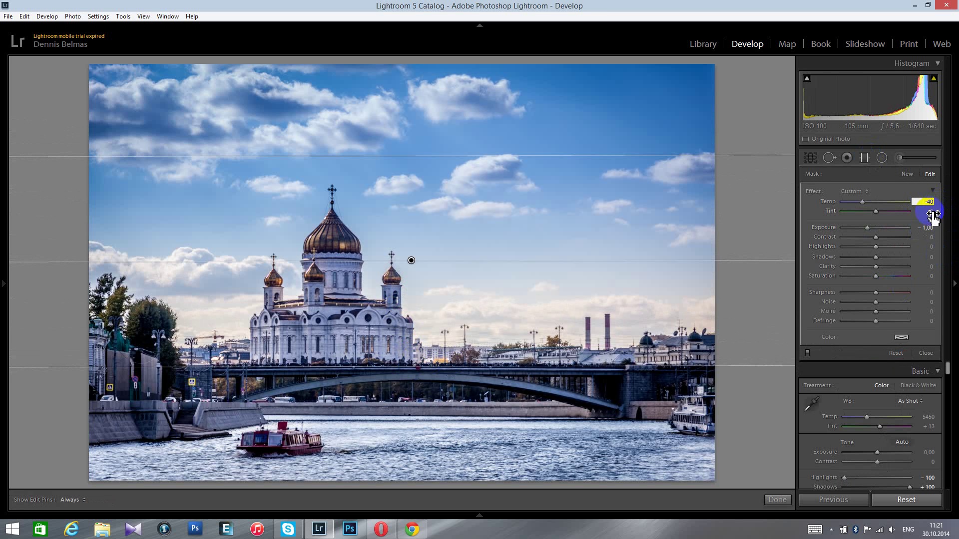
click(930, 212)
key(BackSpace)
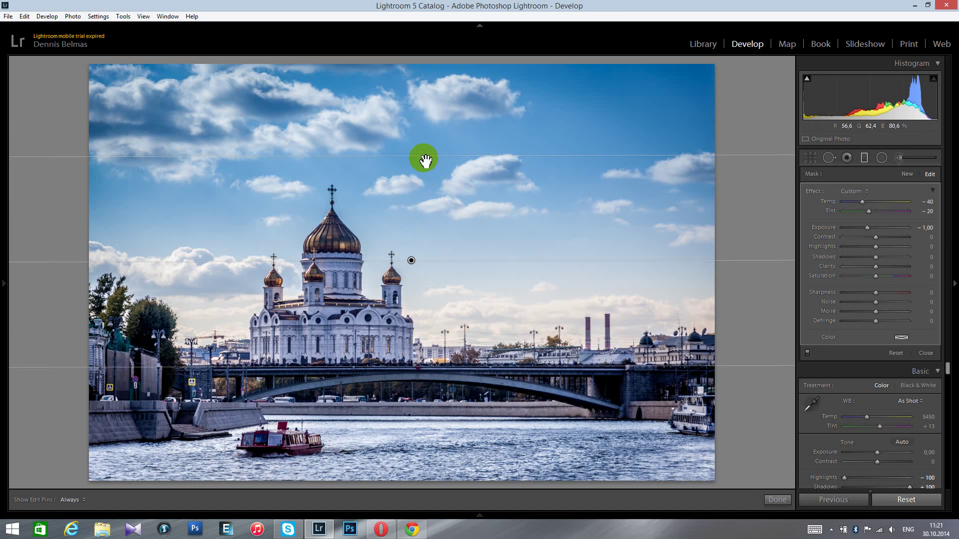
Raise and tilt the sky gradient, easing it to Exposure -0.40 with Temp 0.
drag(424, 159, 429, 106)
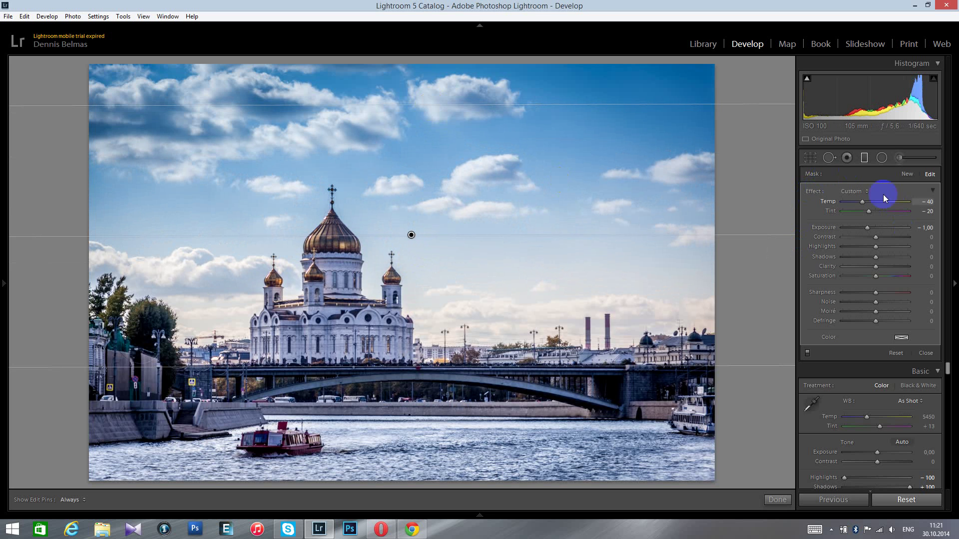
drag(405, 102, 405, 256)
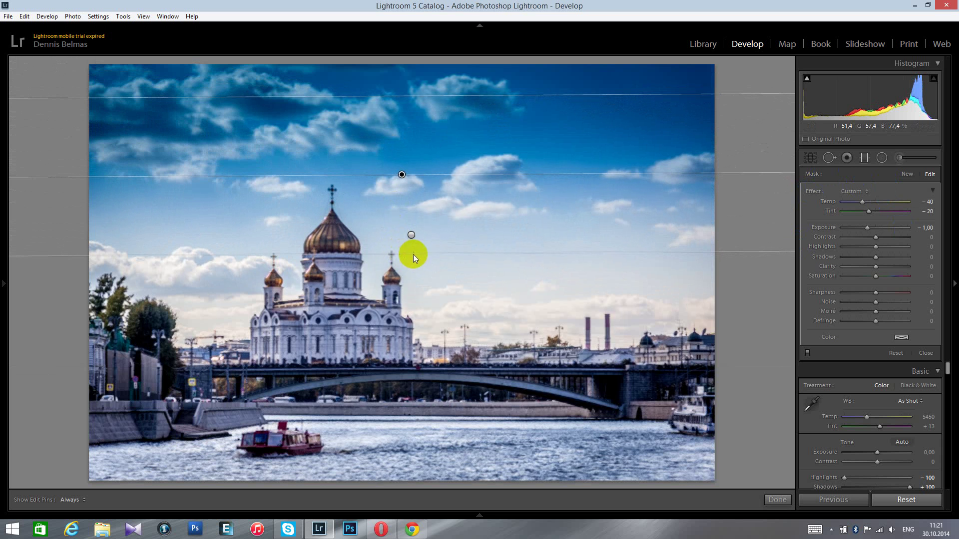
click(925, 228)
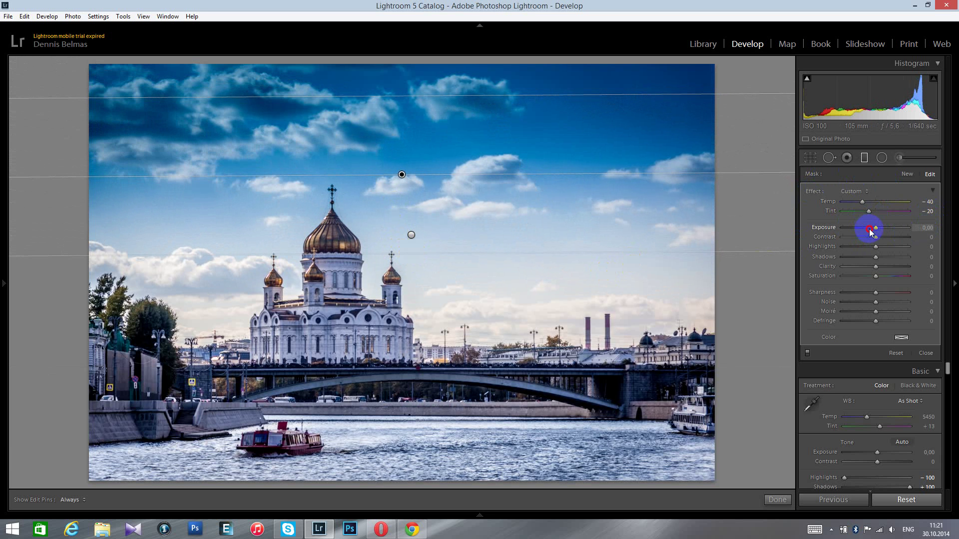
drag(873, 230, 871, 228)
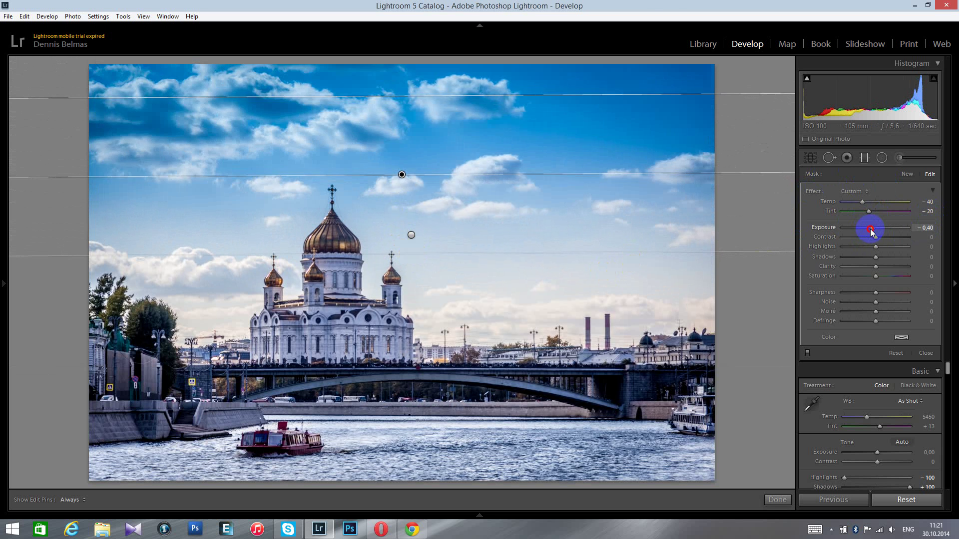
click(927, 201)
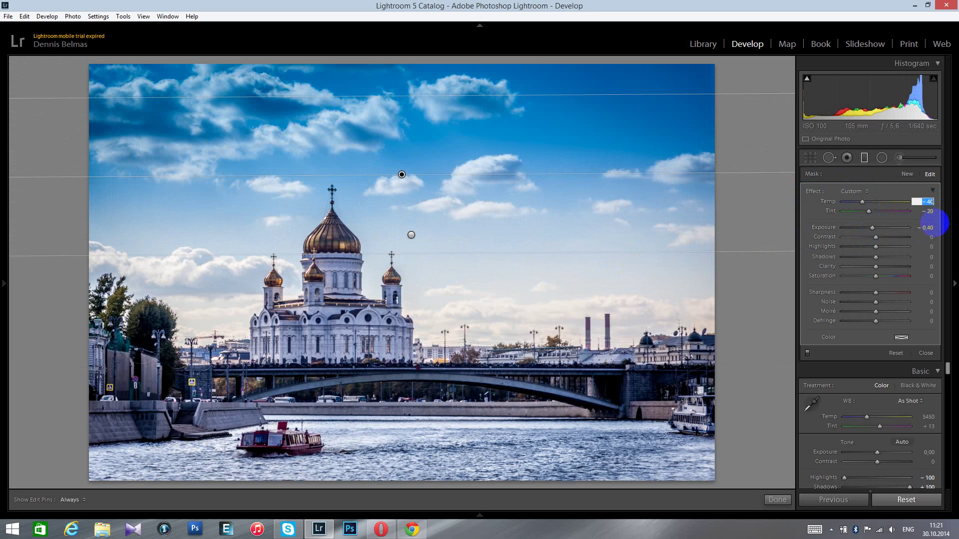
text(0)
key(Tab)
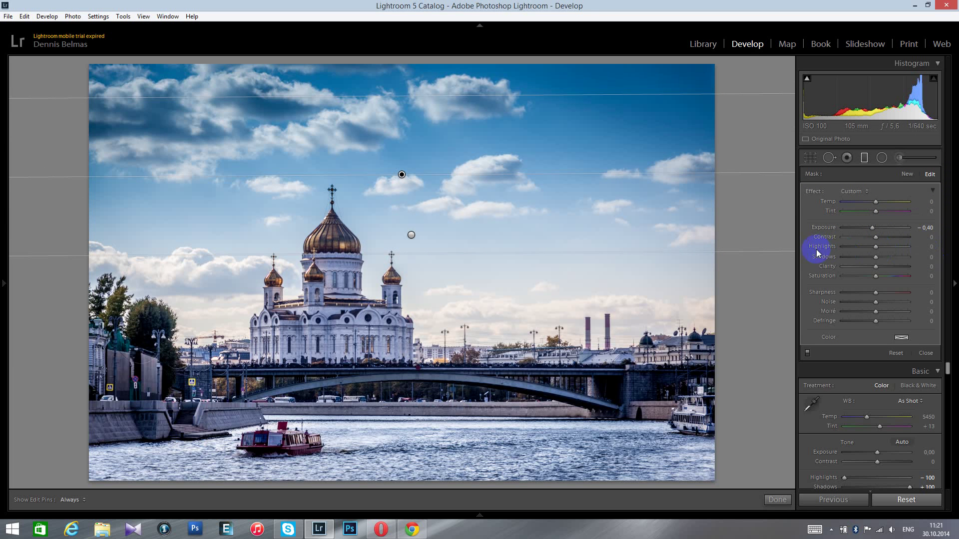
Add a river graduated filter with Exposure 0, Temp -40 and Tint -30.
drag(406, 479, 405, 410)
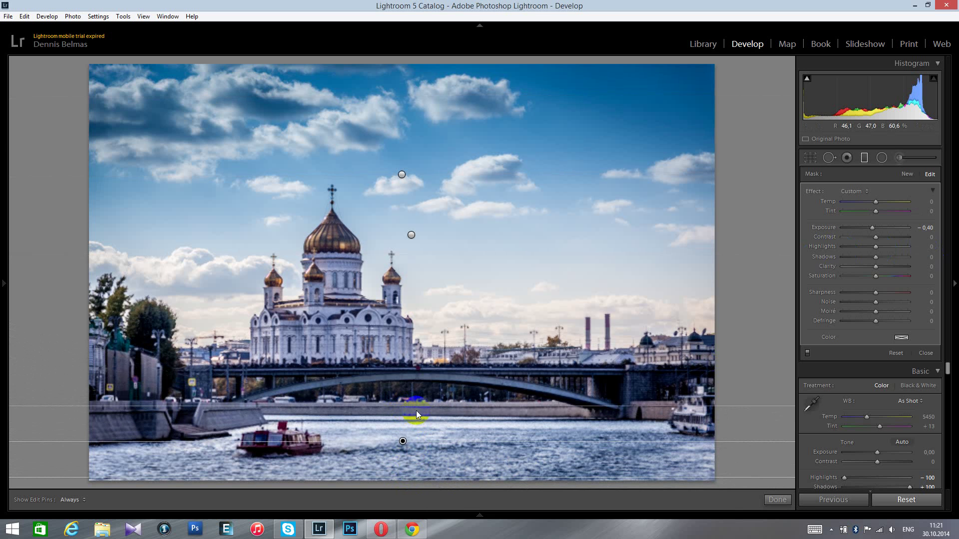
click(926, 228)
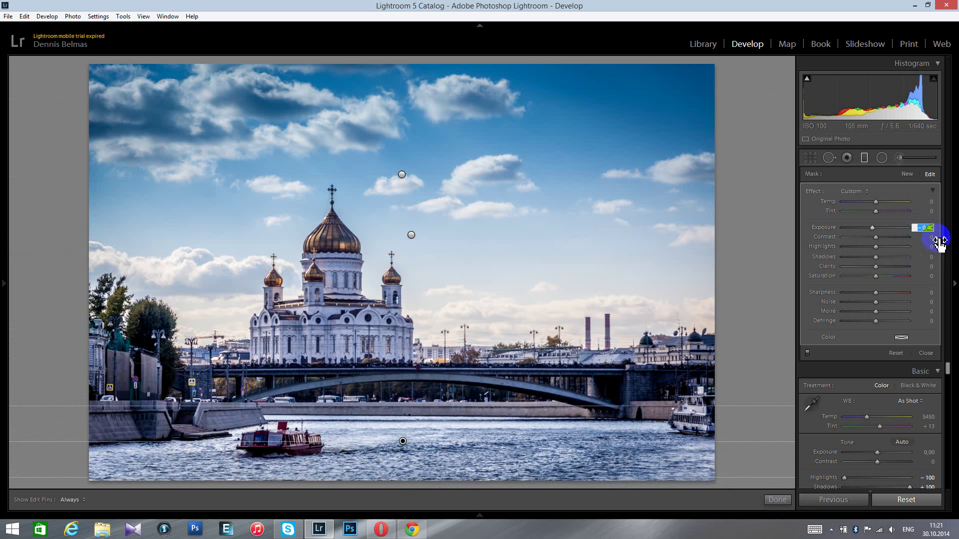
text(0)
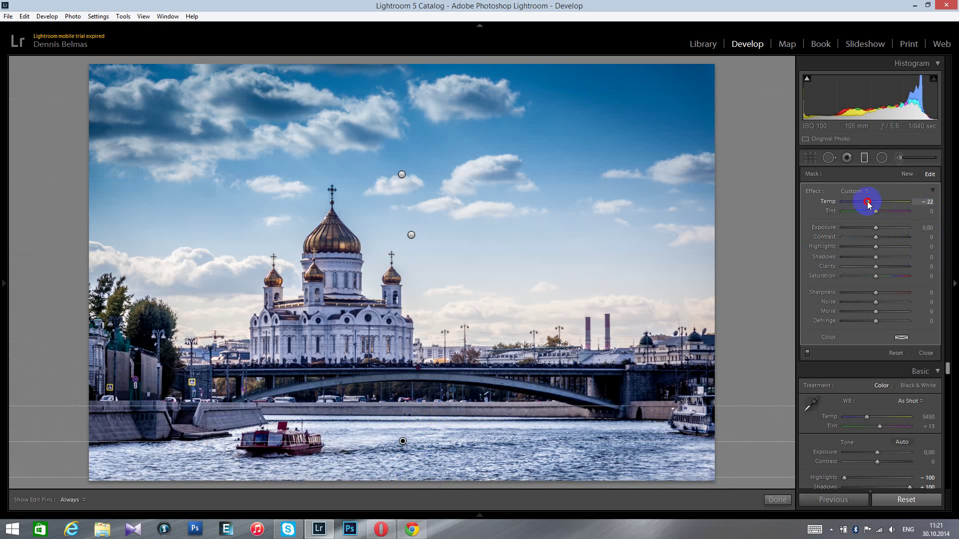
drag(867, 203, 866, 204)
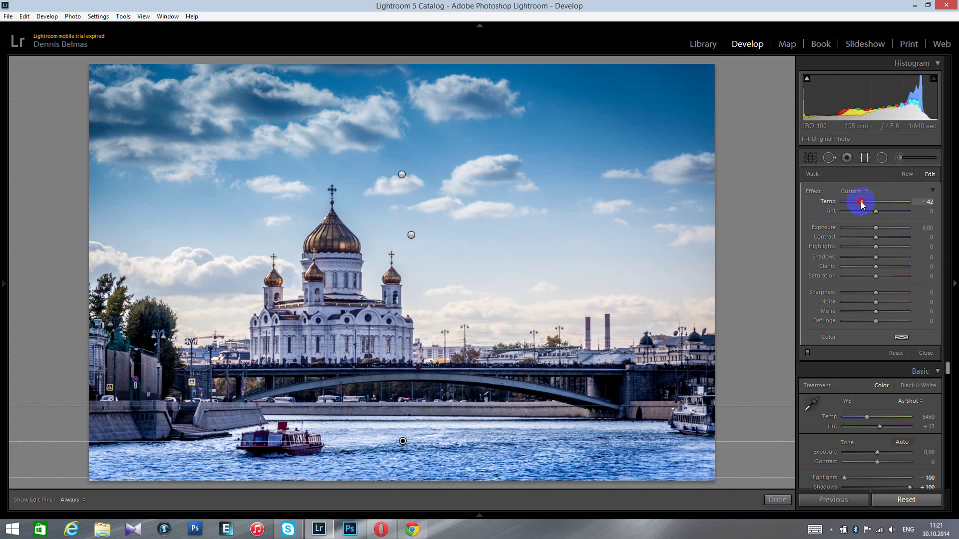
drag(862, 205, 865, 212)
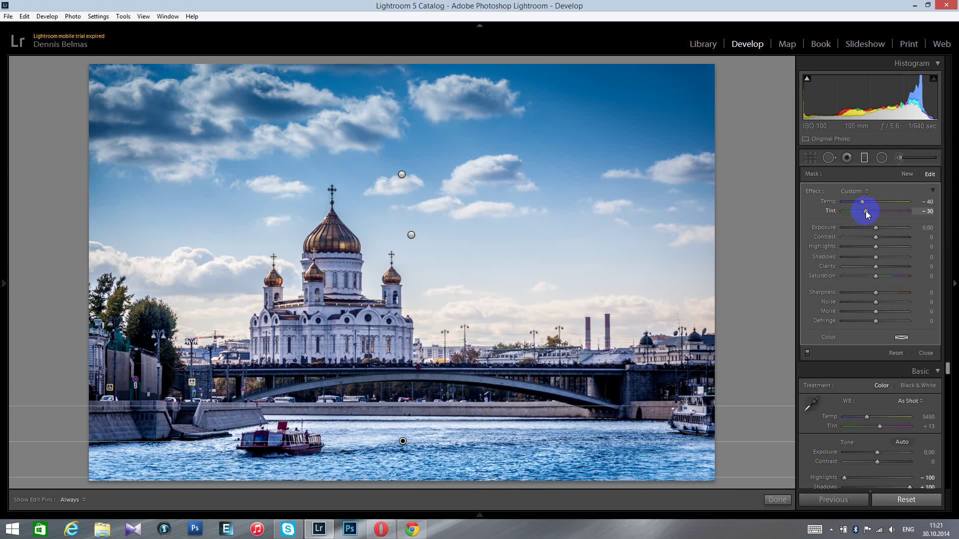
click(925, 353)
Toggle the Before/After view to compare with the original.
key(backslash)
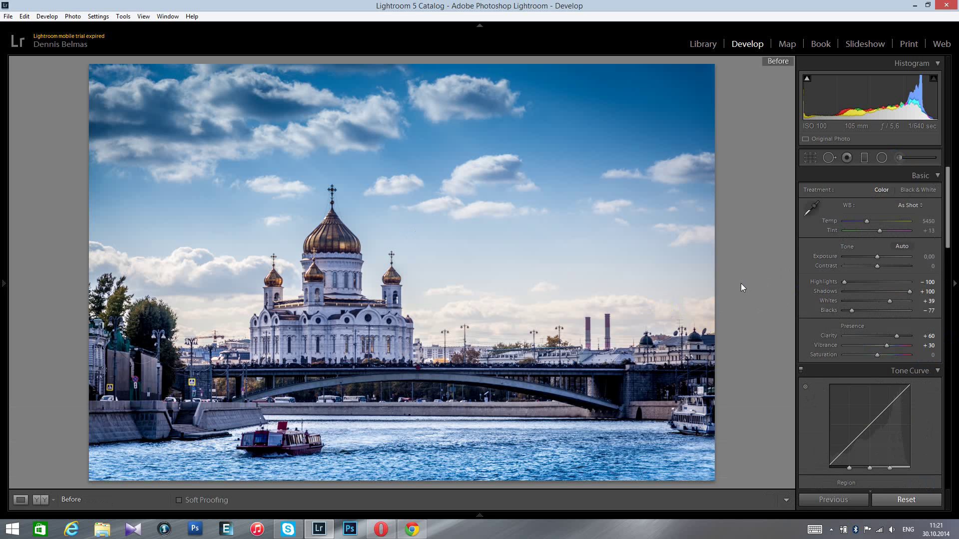
key(backslash)
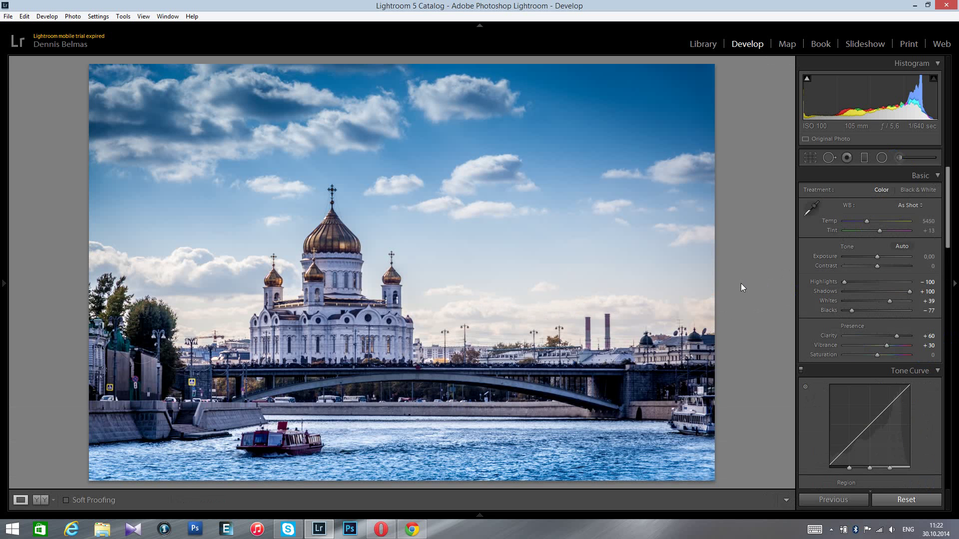
key(backslash)
key(backslash)
Set an Adjustment Brush to Temp 50 and Tint 20 and paint along the horizon.
click(898, 158)
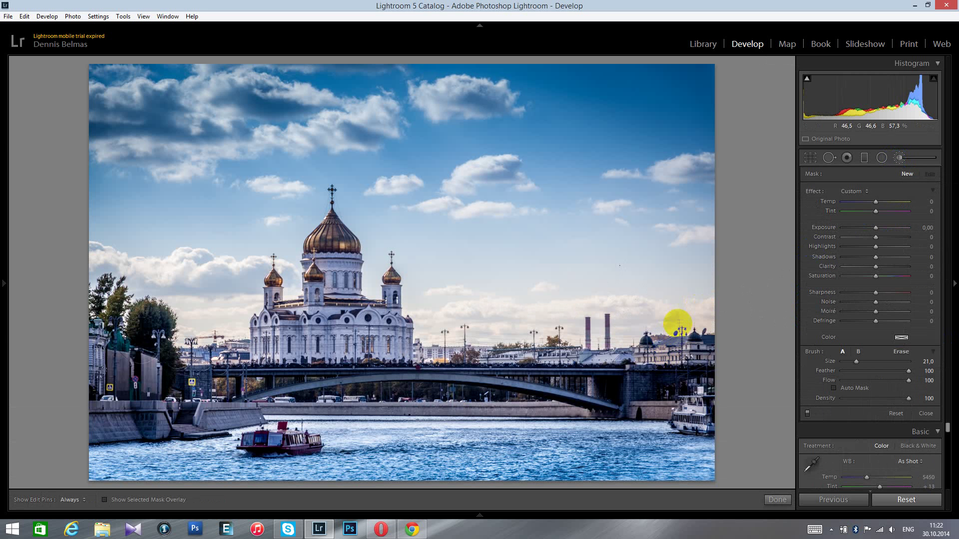
scroll(688, 313, up, 3)
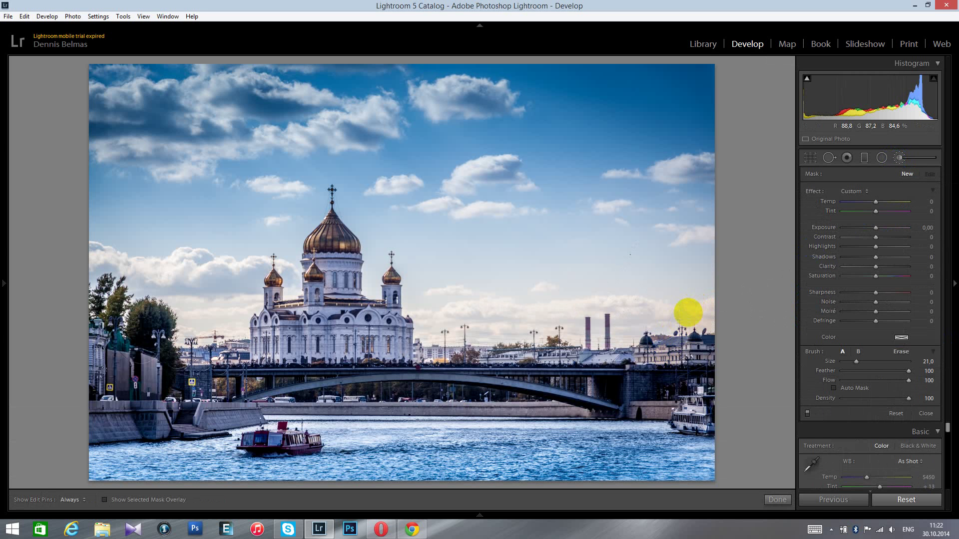
click(929, 201)
text(5)
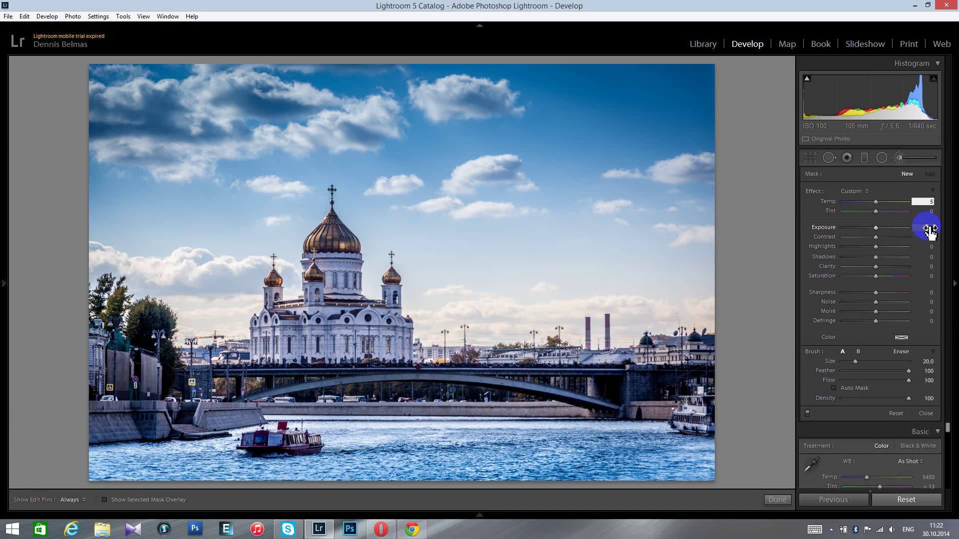
text(0)
key(Return)
click(932, 213)
text(20)
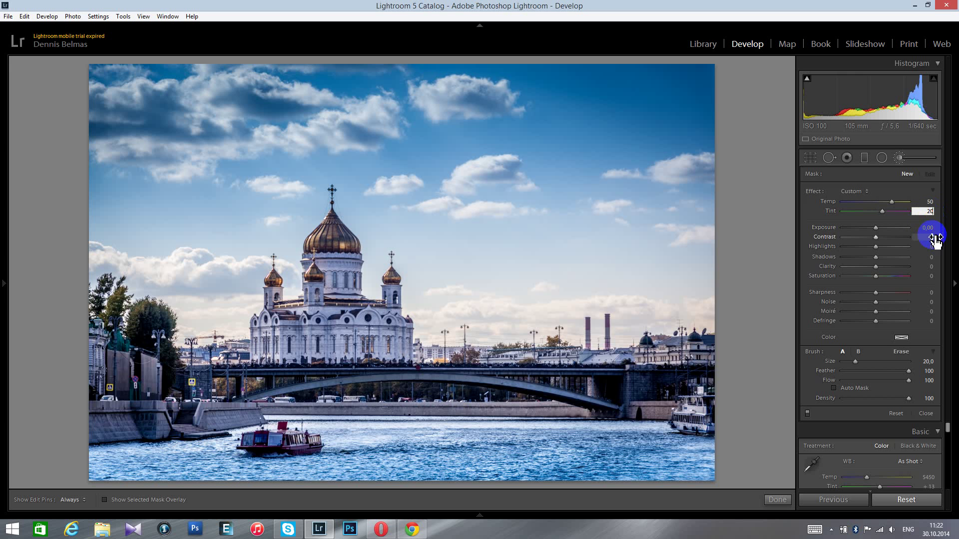
click(931, 236)
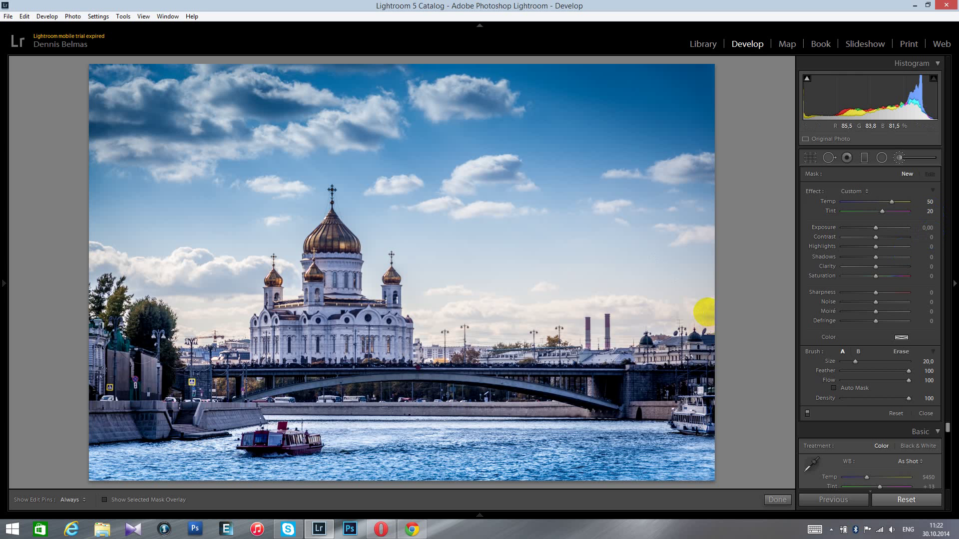
drag(708, 312, 70, 324)
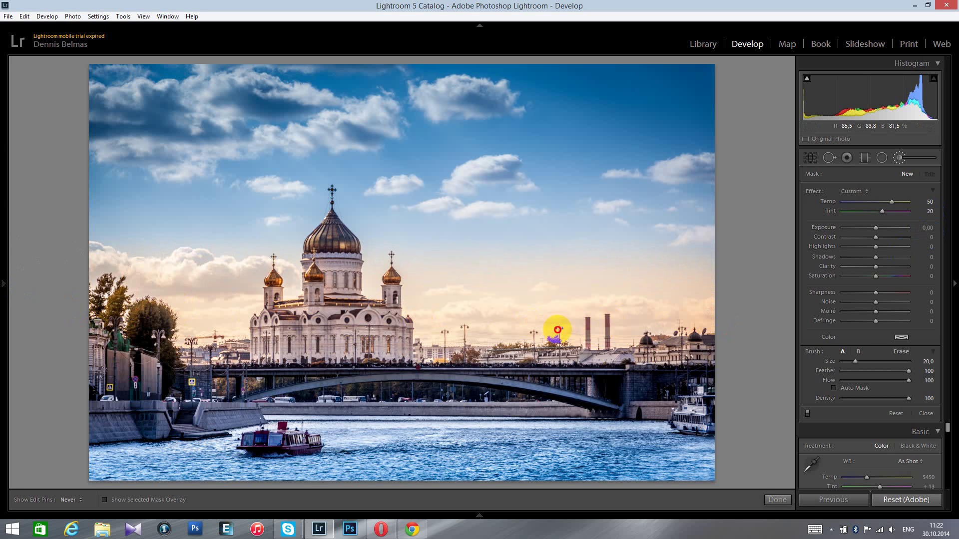
Extend the warm glow onto the left-hand trees and lower the brush Temp to 40.
click(708, 310)
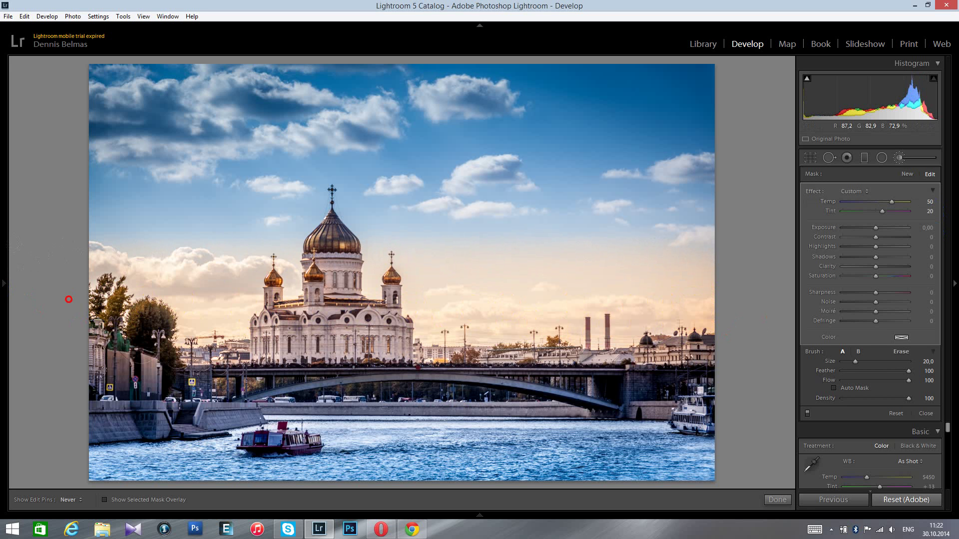
key(shift)
key(h)
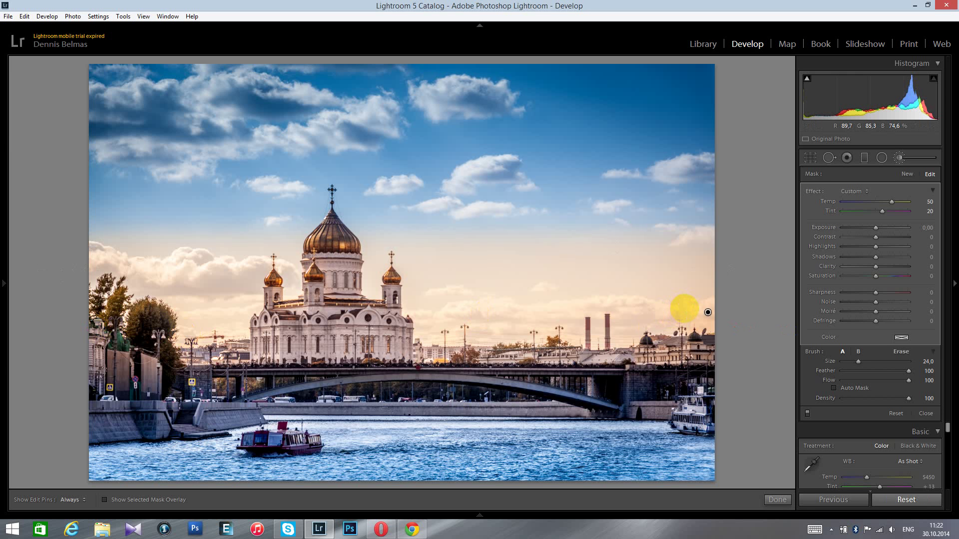
key(h)
click(169, 316)
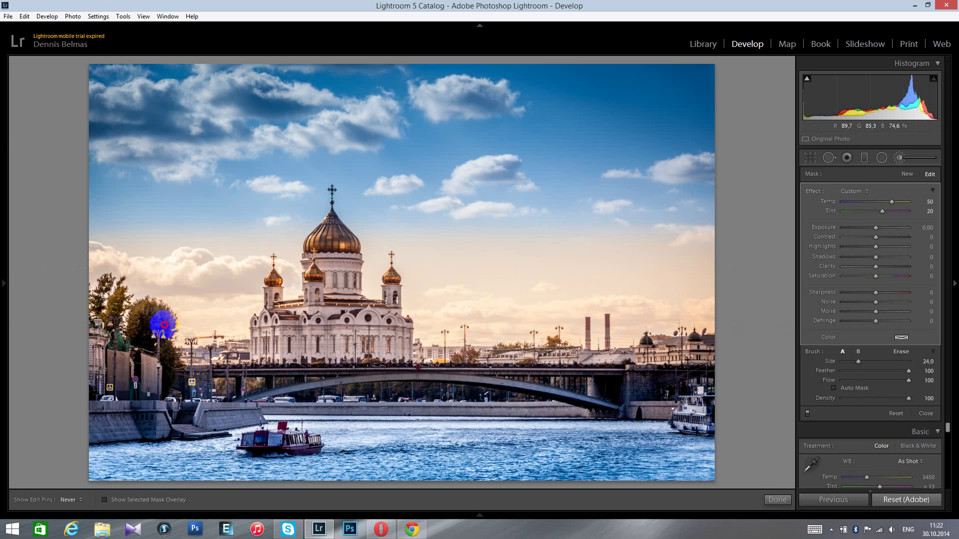
click(136, 300)
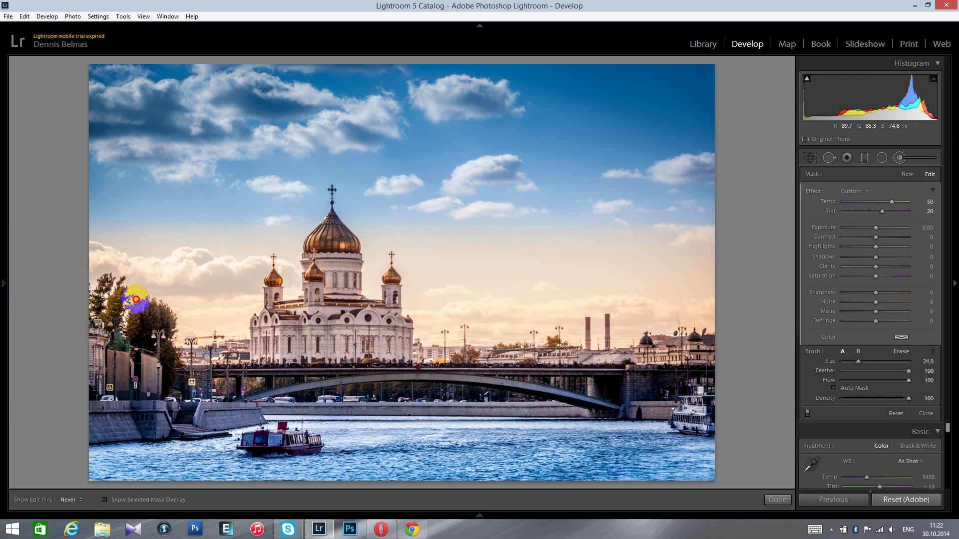
click(680, 337)
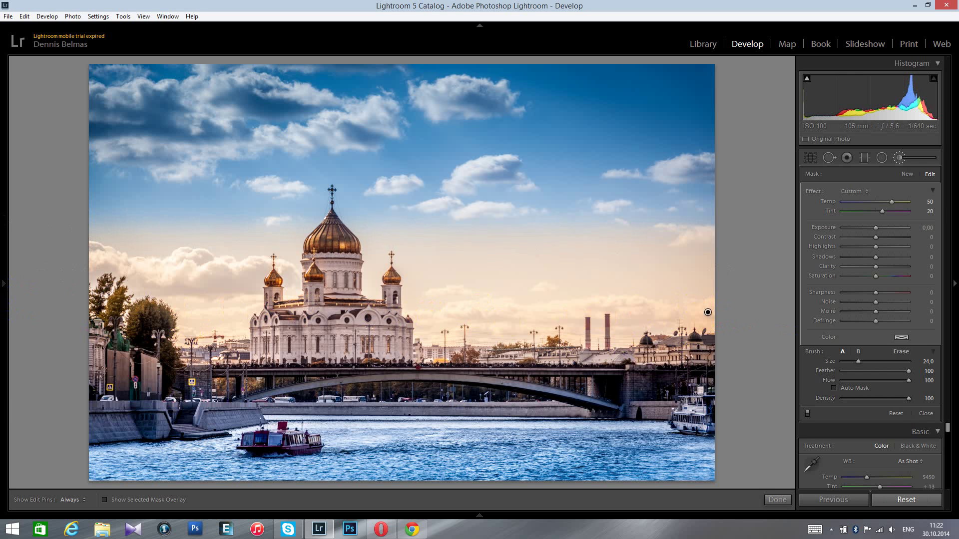
click(929, 201)
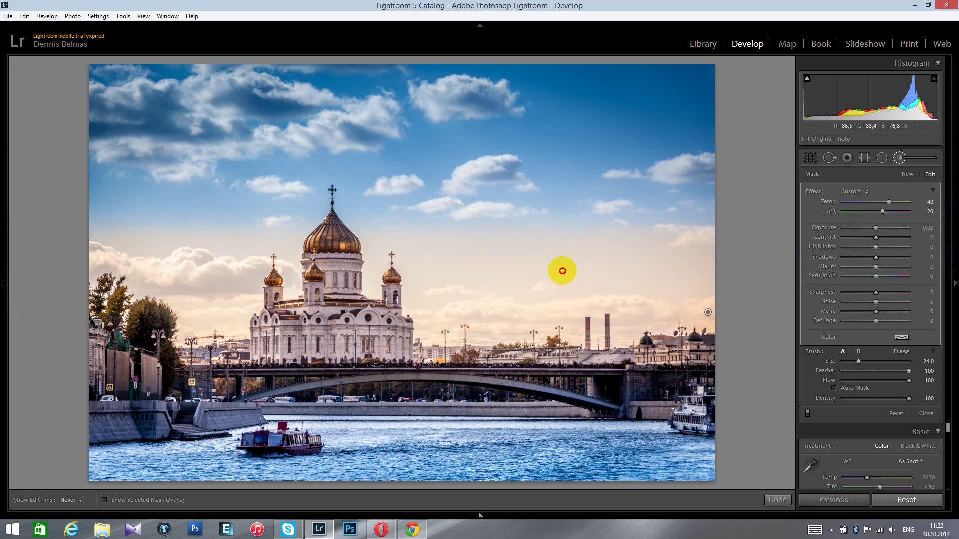
key(h)
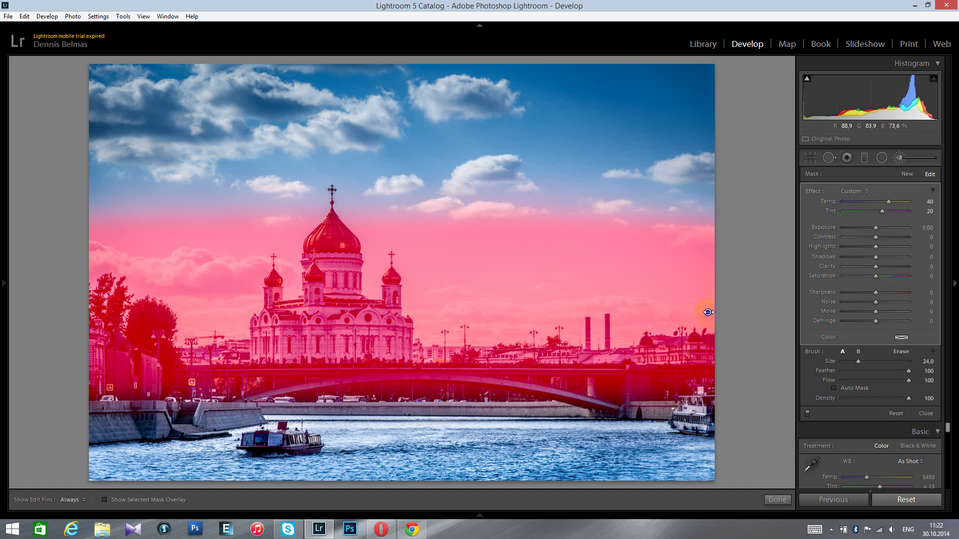
Create a new brush at Exposure +0.70 and paint it along the bridge.
click(907, 190)
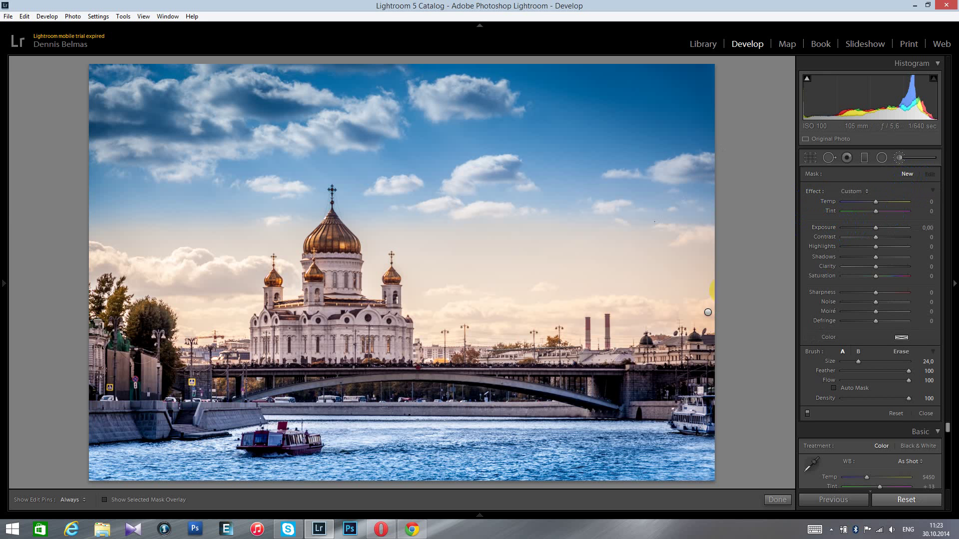
drag(916, 229, 935, 229)
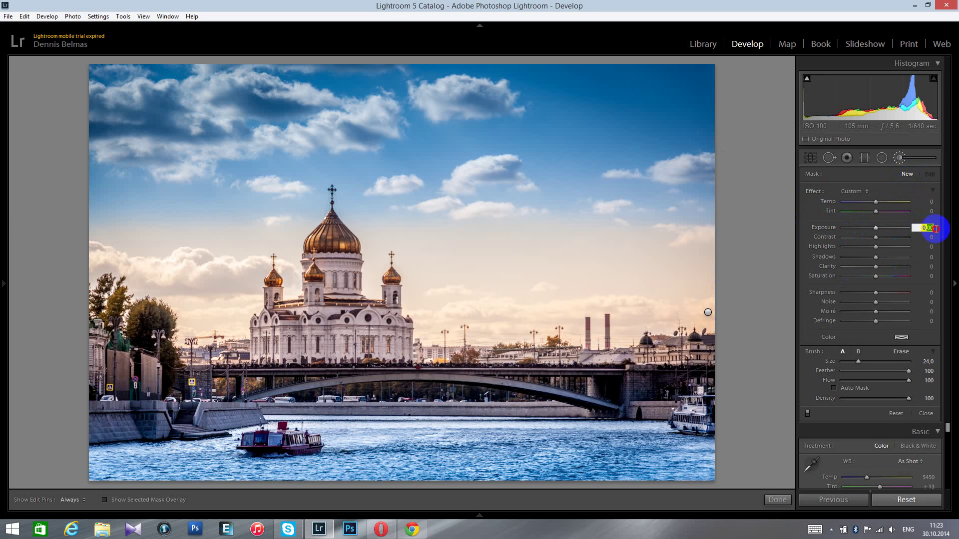
text(0,7)
click(813, 282)
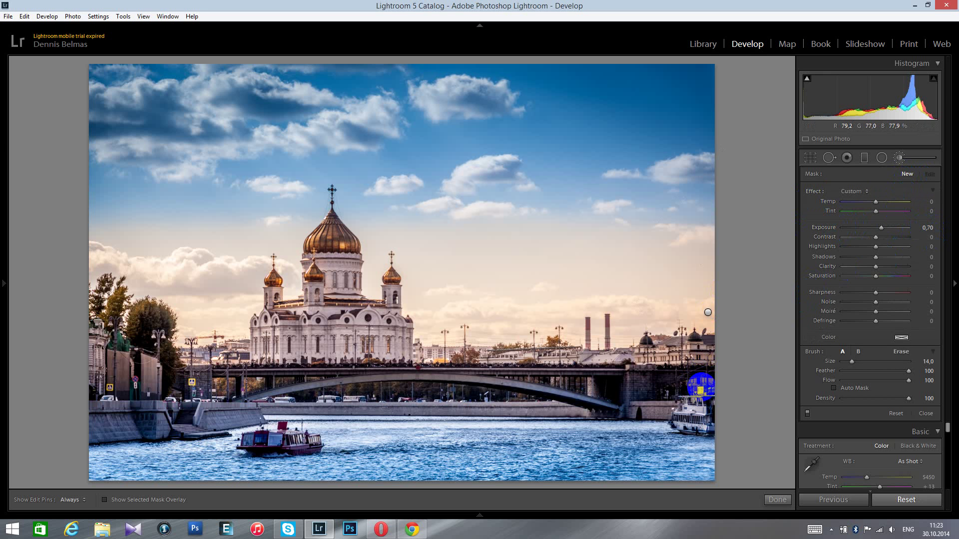
key(h)
drag(700, 387, 78, 386)
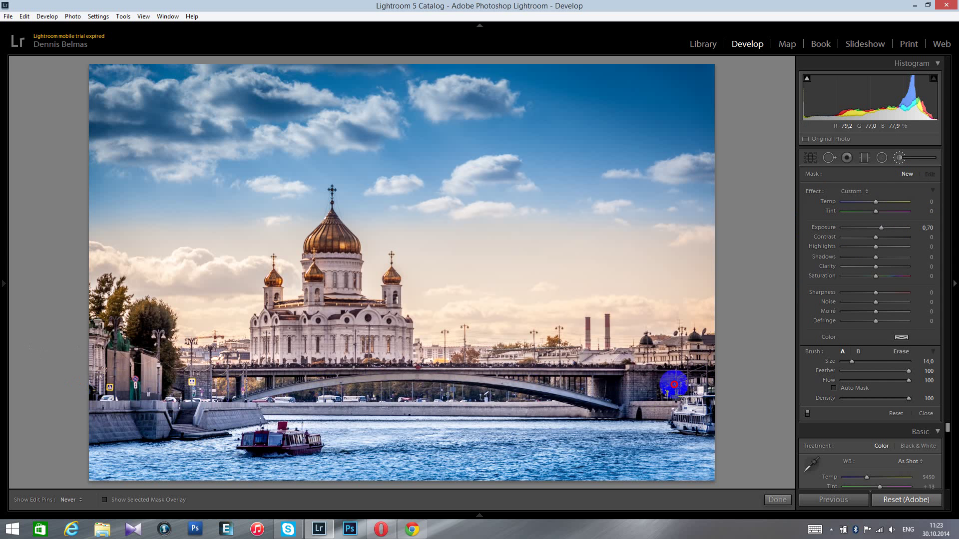
mouse_move(77, 386)
mouse_down()
mouse_move(110, 376)
mouse_move(100, 376)
mouse_move(687, 385)
mouse_up()
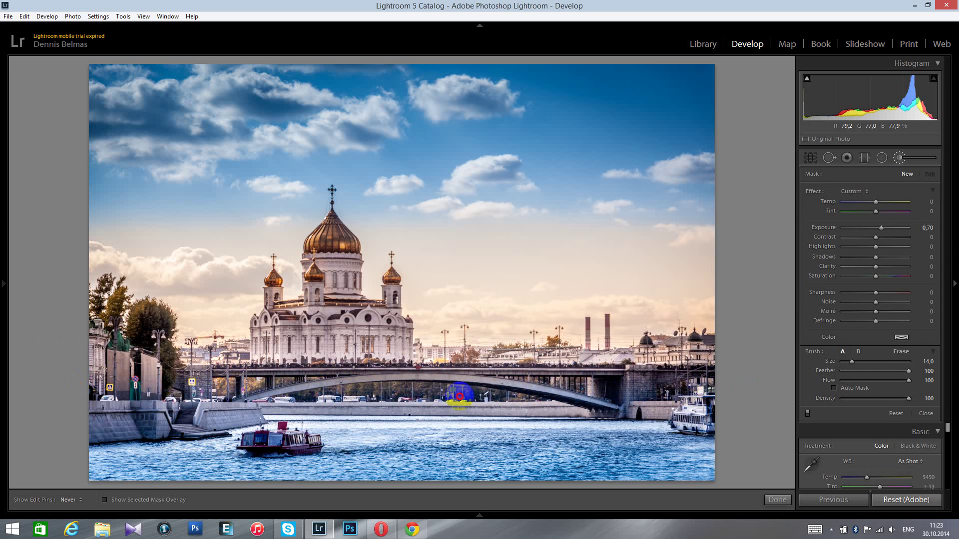
mouse_move(459, 397)
mouse_down()
mouse_move(205, 402)
mouse_move(98, 391)
mouse_move(626, 390)
mouse_up()
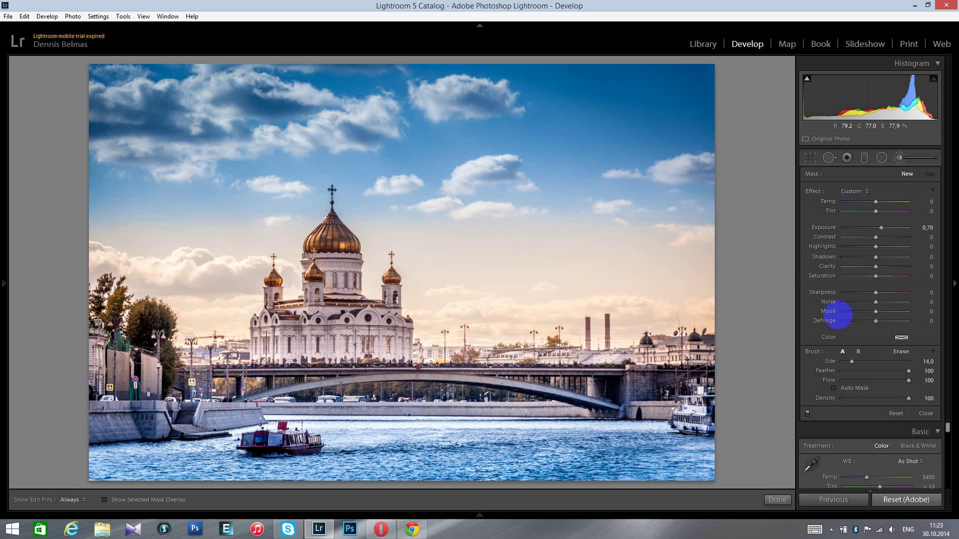
Toggle the brush effect off and on to compare, then close the brush.
click(807, 414)
click(807, 414)
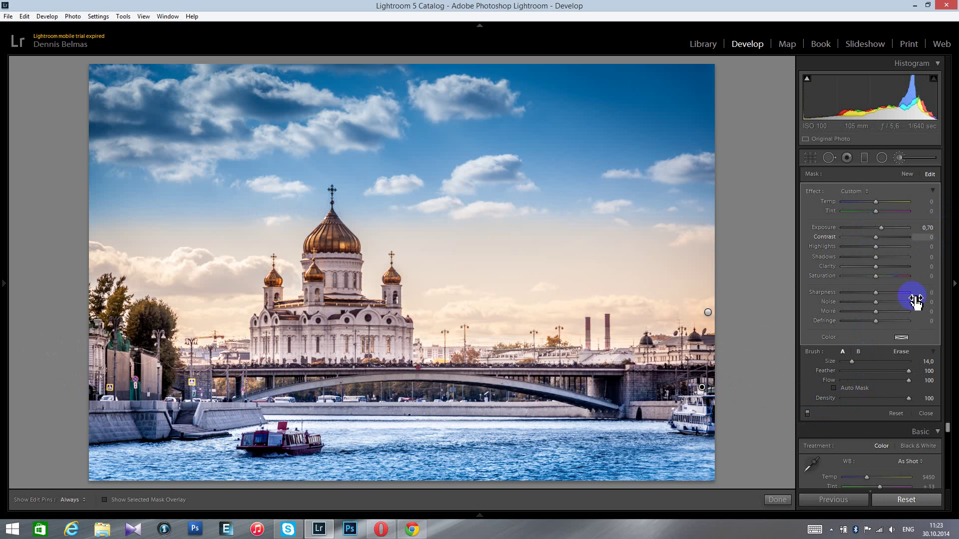
click(925, 416)
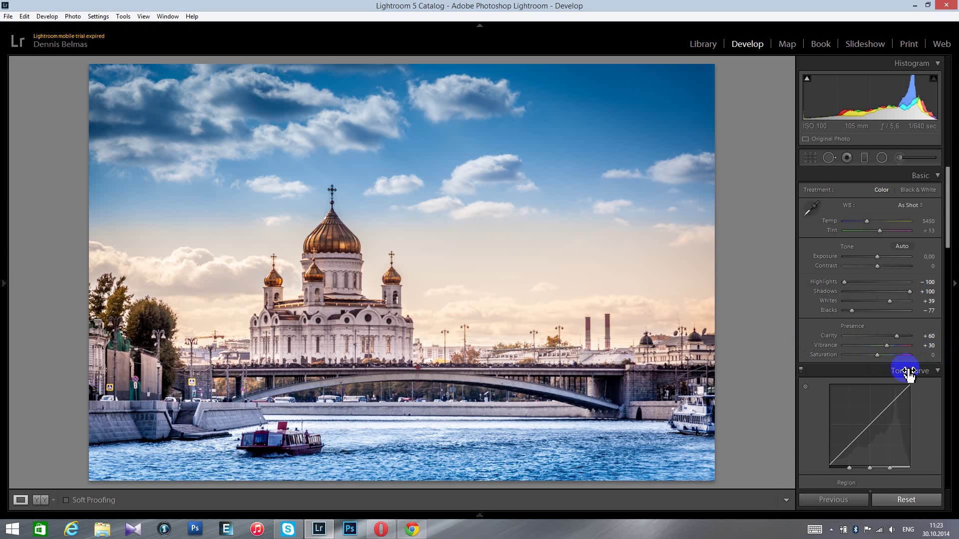
Set HSL saturation Orange +30 and Yellow +20, and Blue luminance -30.
scroll(894, 367, down, 5)
click(839, 250)
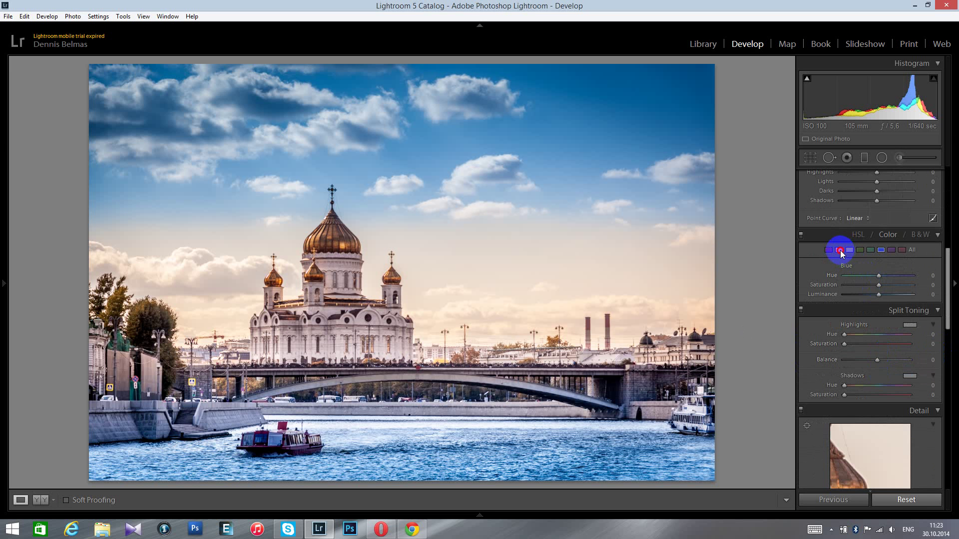
click(931, 285)
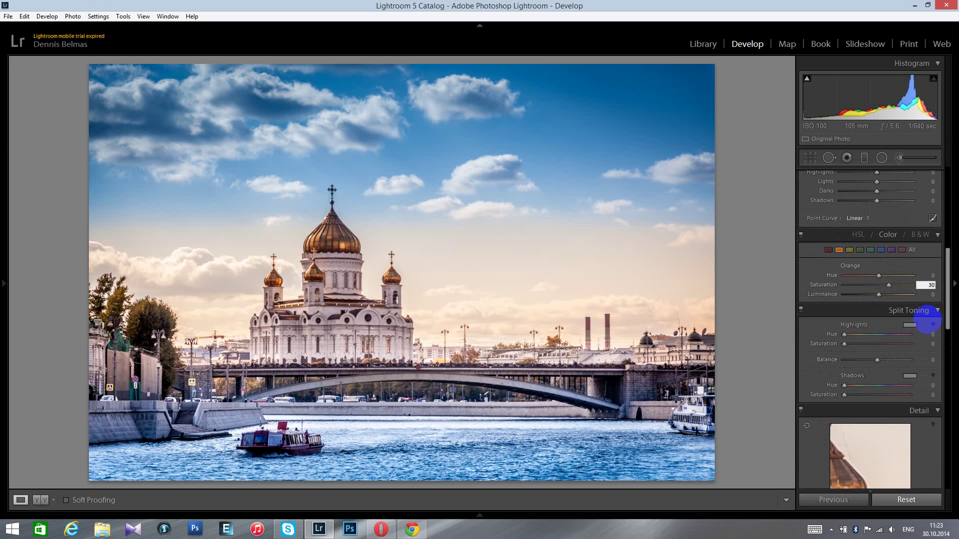
click(852, 265)
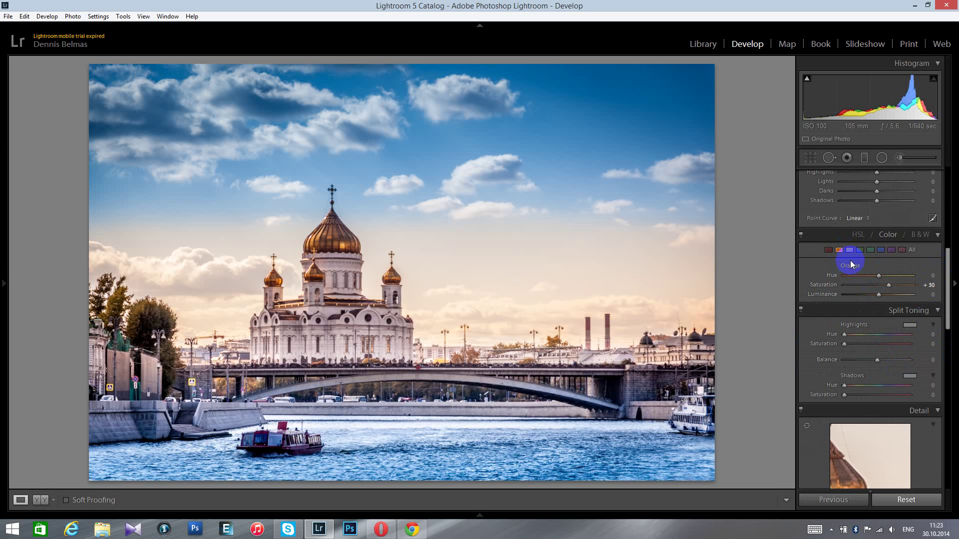
click(931, 285)
text(2)
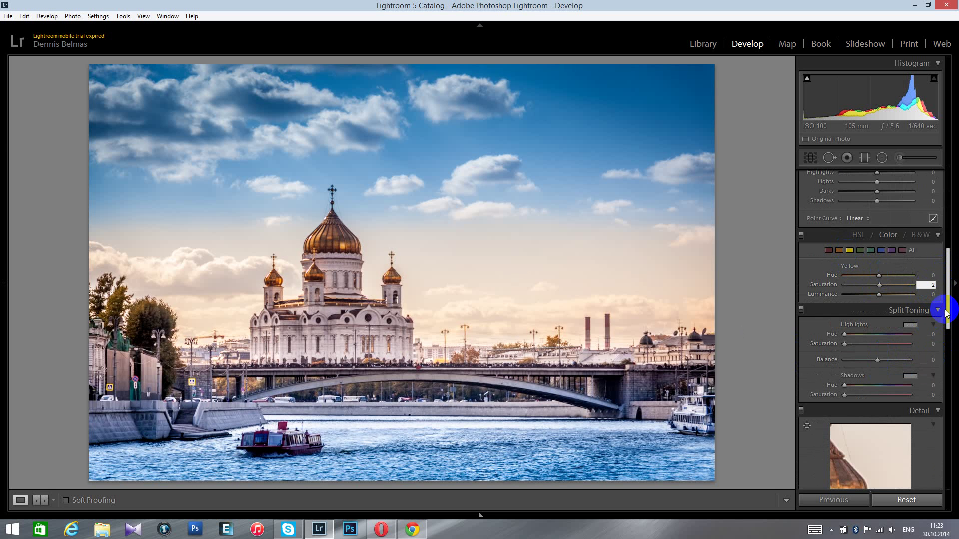
text(0)
key(Return)
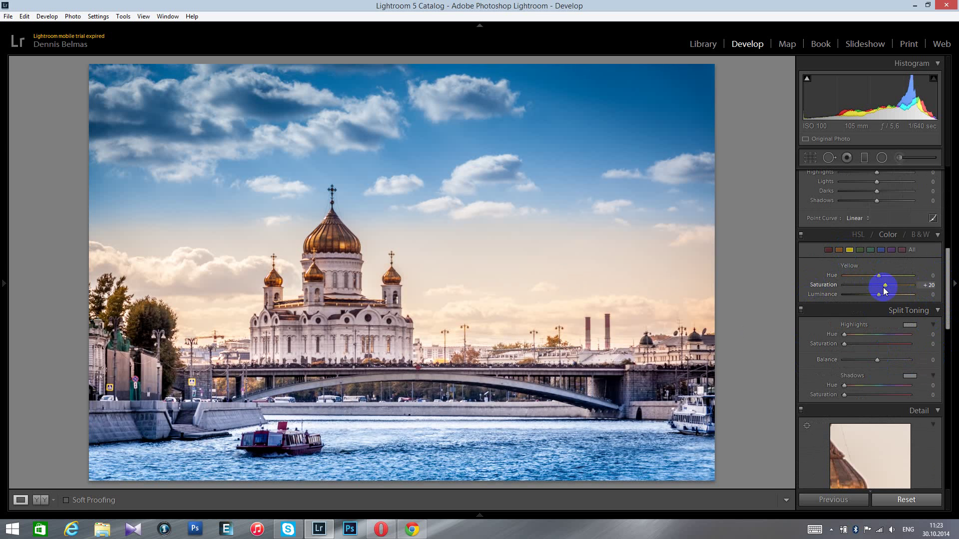
click(931, 295)
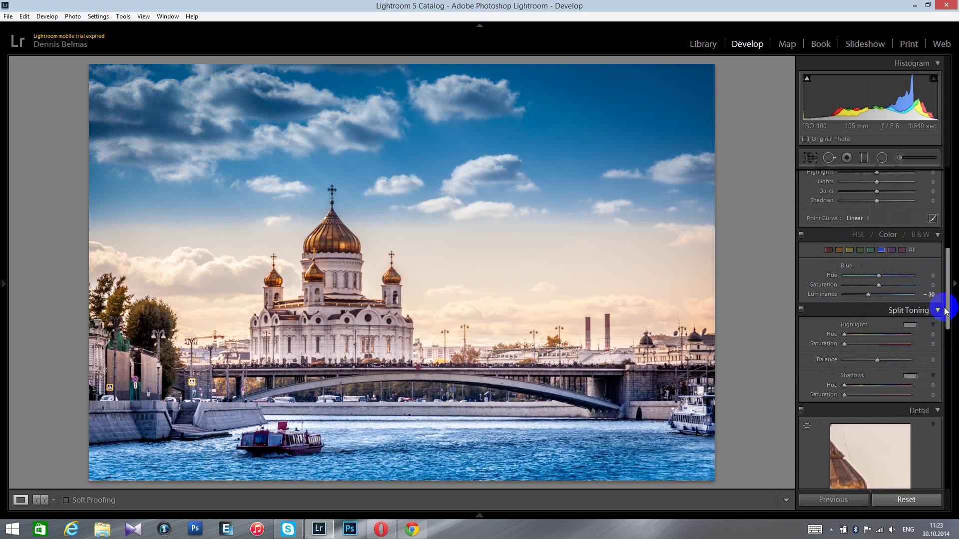
Add a sky graduated filter, stretch both sky gradients higher, and check Before/After.
click(863, 157)
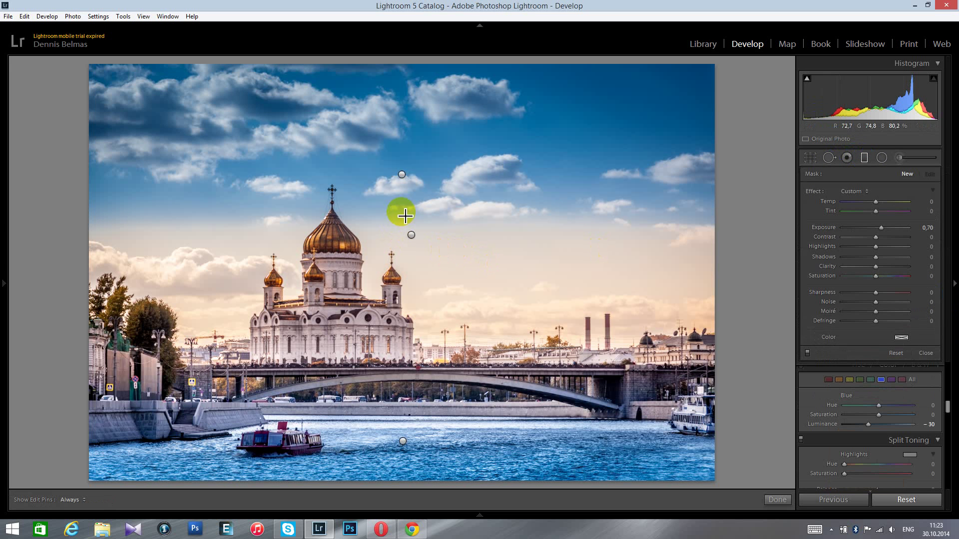
drag(401, 174, 411, 249)
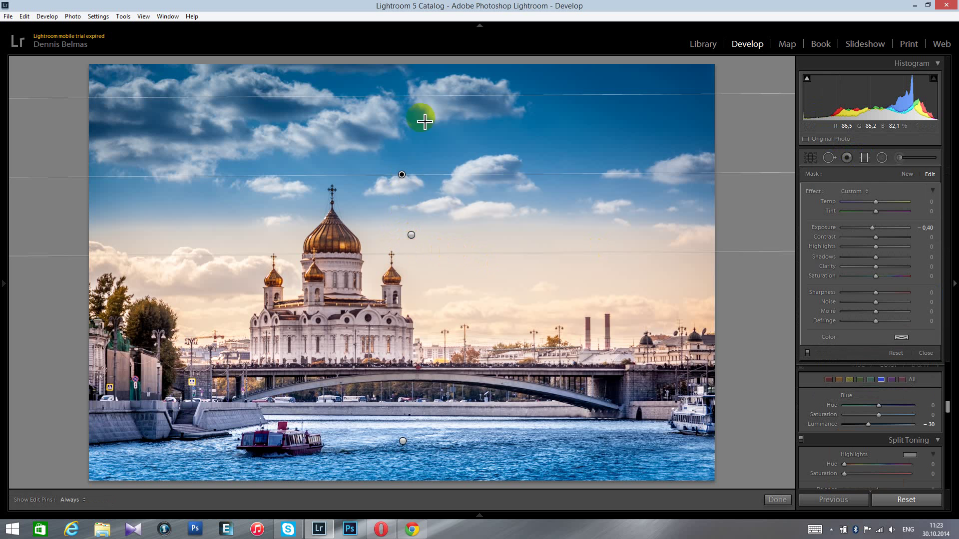
drag(419, 95, 421, 62)
click(411, 234)
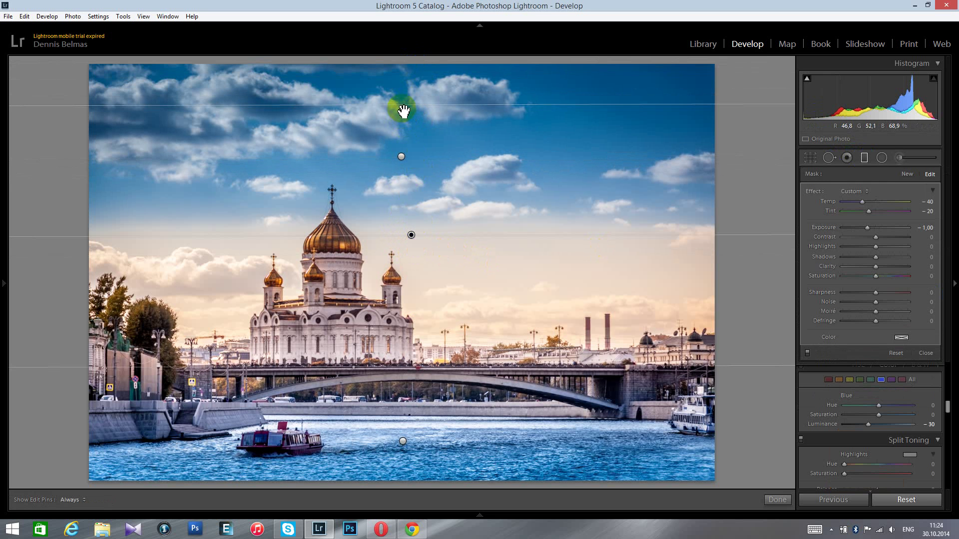
drag(401, 104, 402, 62)
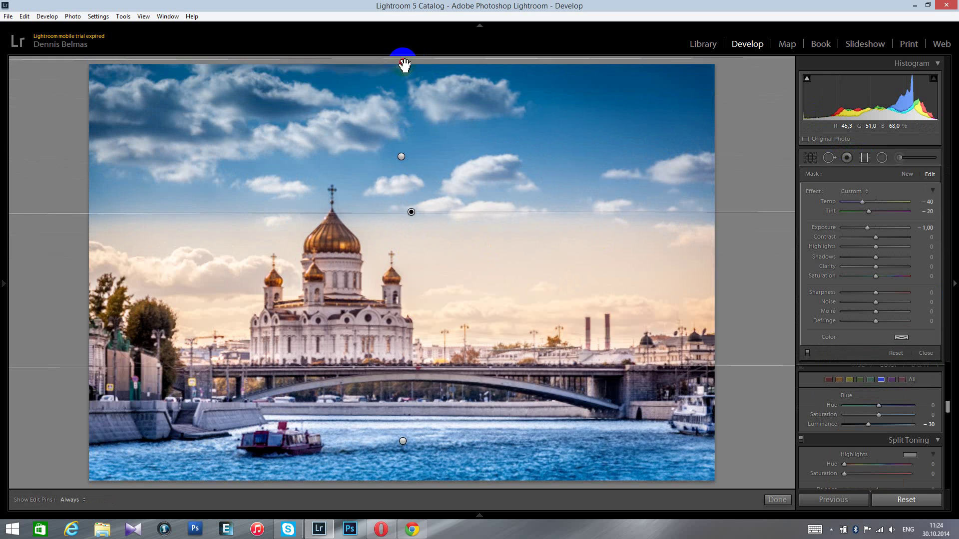
click(879, 158)
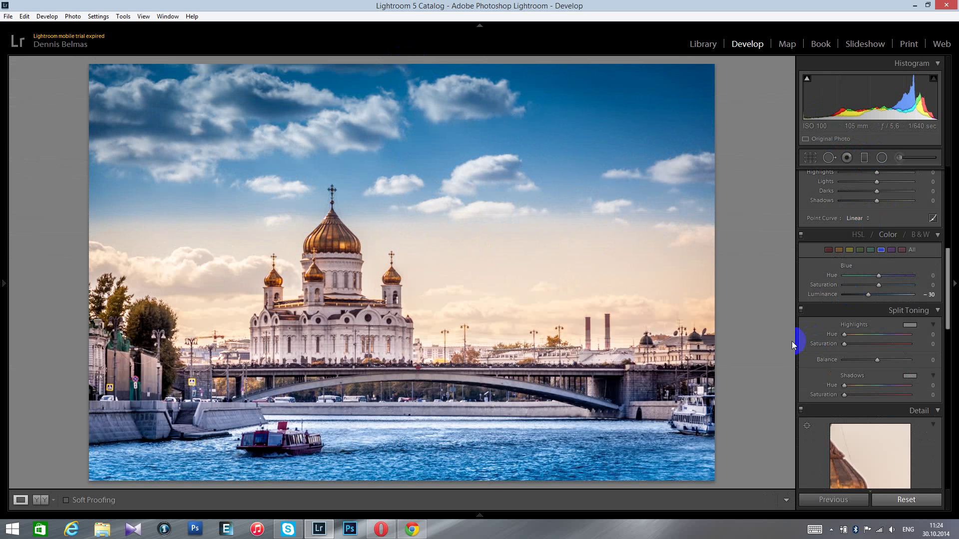
key(backslash)
key(backslash)
key(backslash)
key(backslash)
Reopen the Adjustment Brush and enlarge the brush size to 19.
click(899, 158)
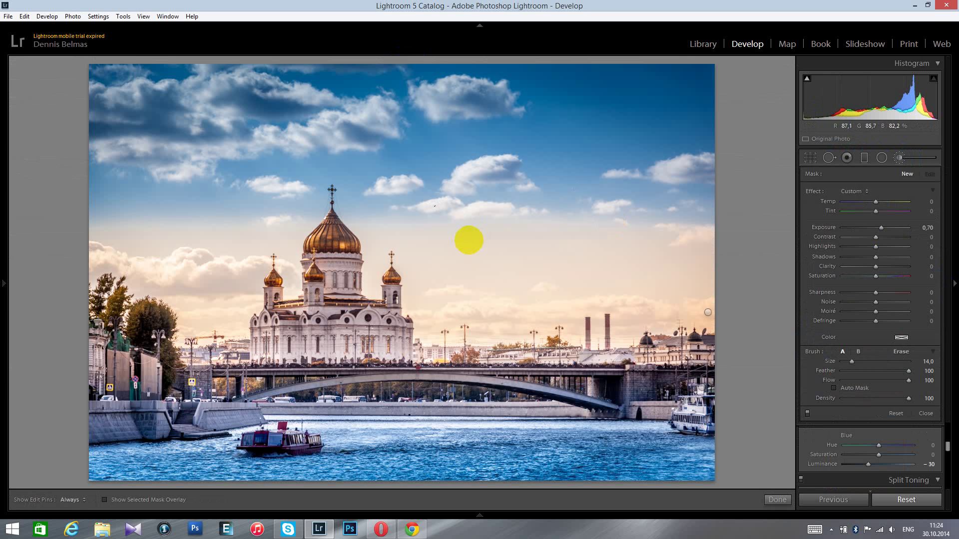
click(854, 361)
click(830, 337)
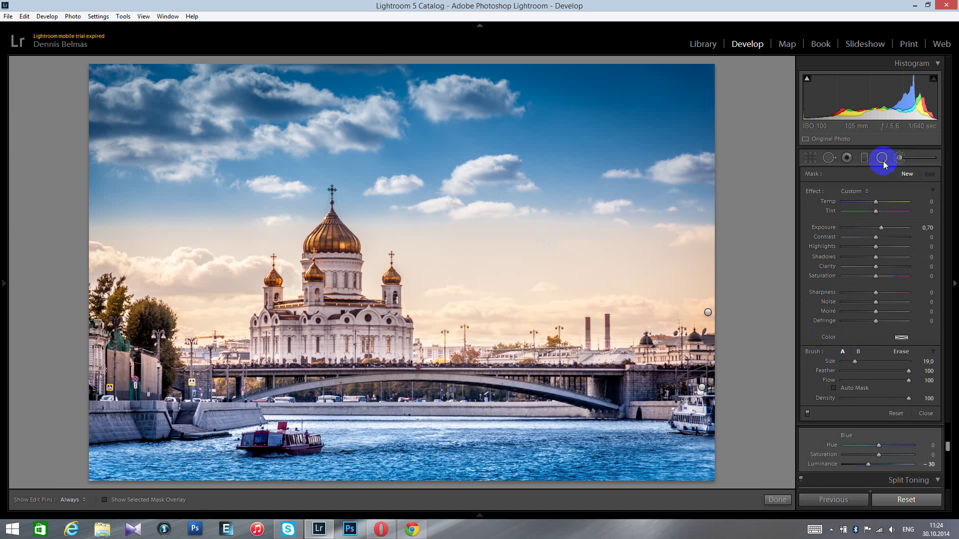
Add an inverted radial filter over the cathedral at Exposure 1.00.
key(shift+m)
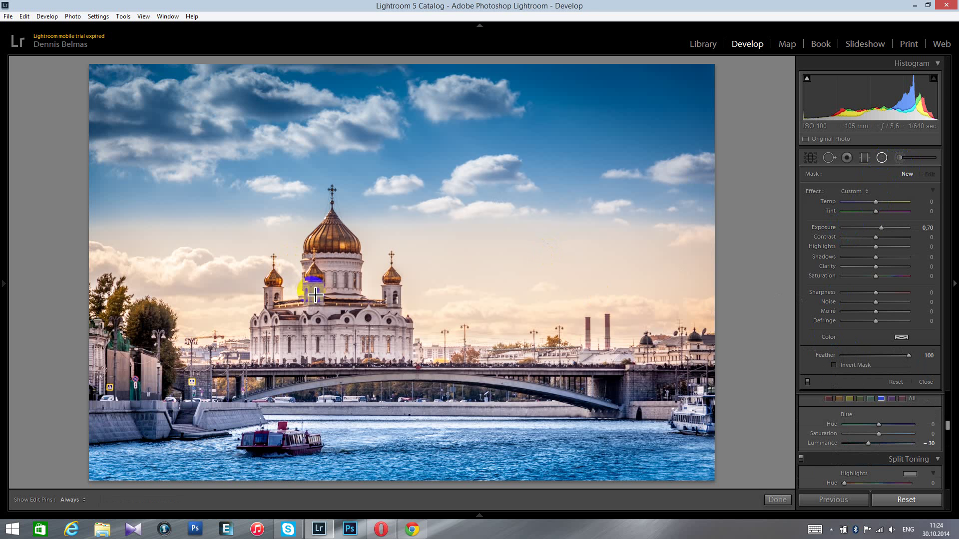
drag(324, 278, 395, 349)
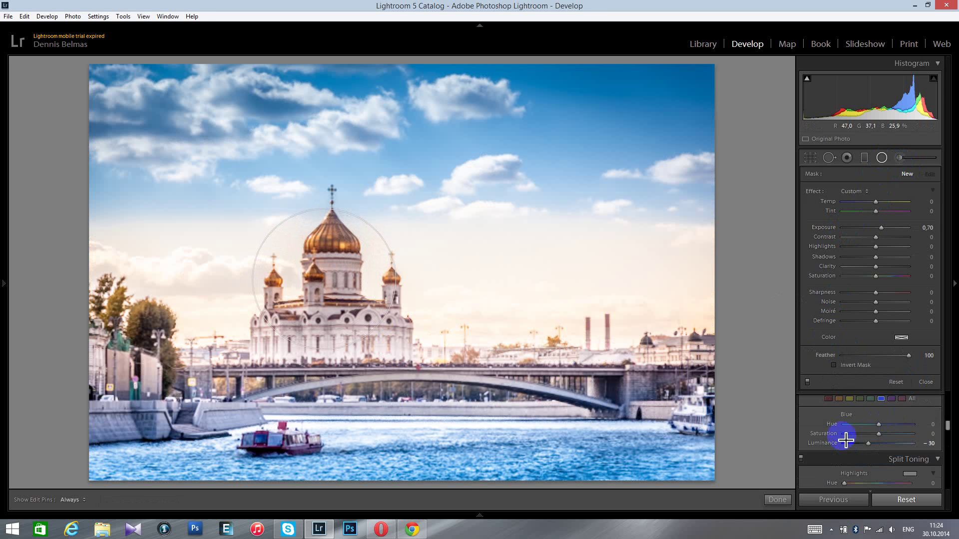
click(833, 369)
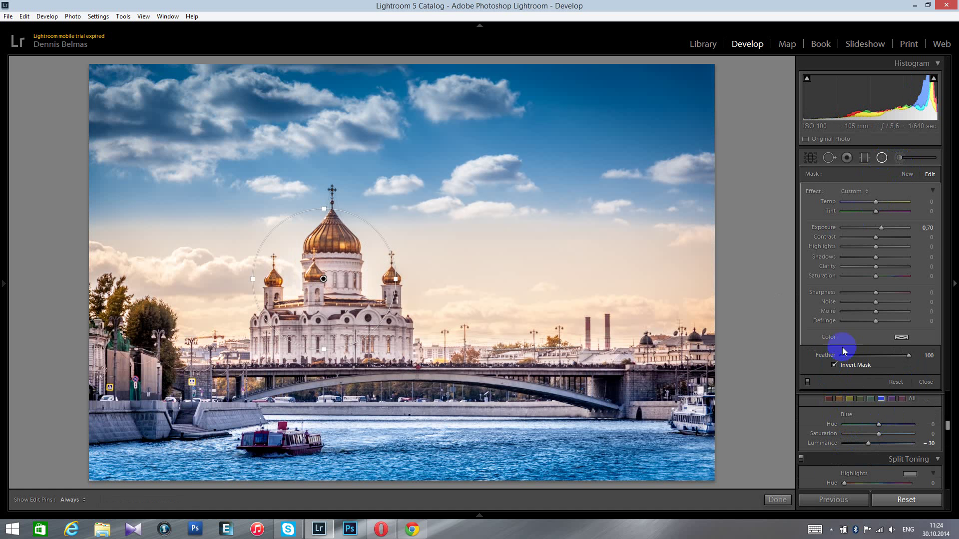
click(927, 228)
text(1)
key(Return)
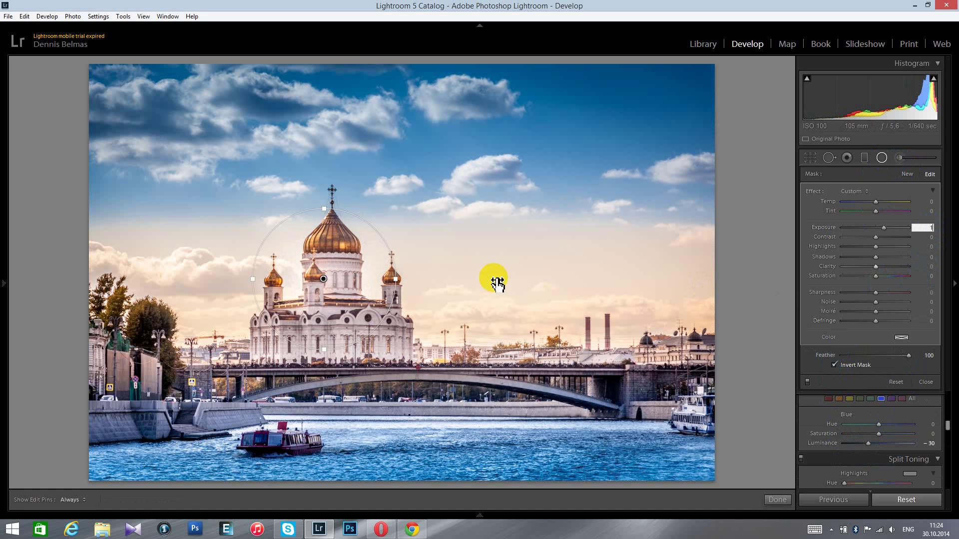
drag(324, 279, 336, 313)
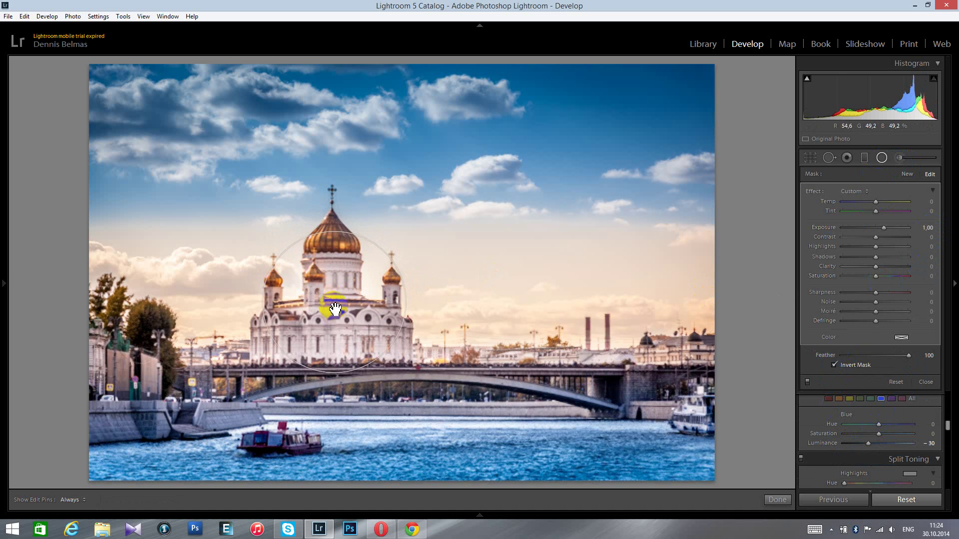
Duplicate the radial filter, fit it onto the main dome, and adjust its temperature.
right_click(336, 304)
key(Escape)
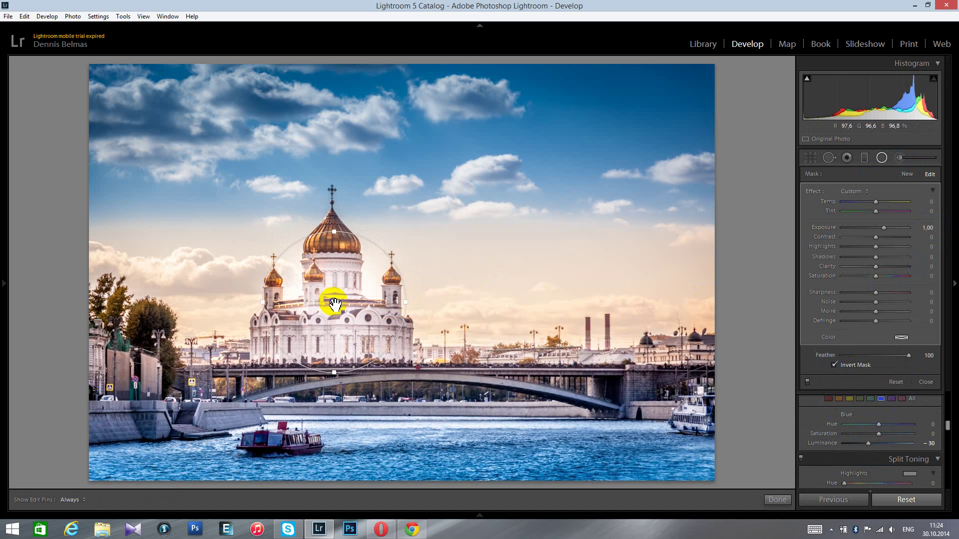
drag(334, 303, 335, 242)
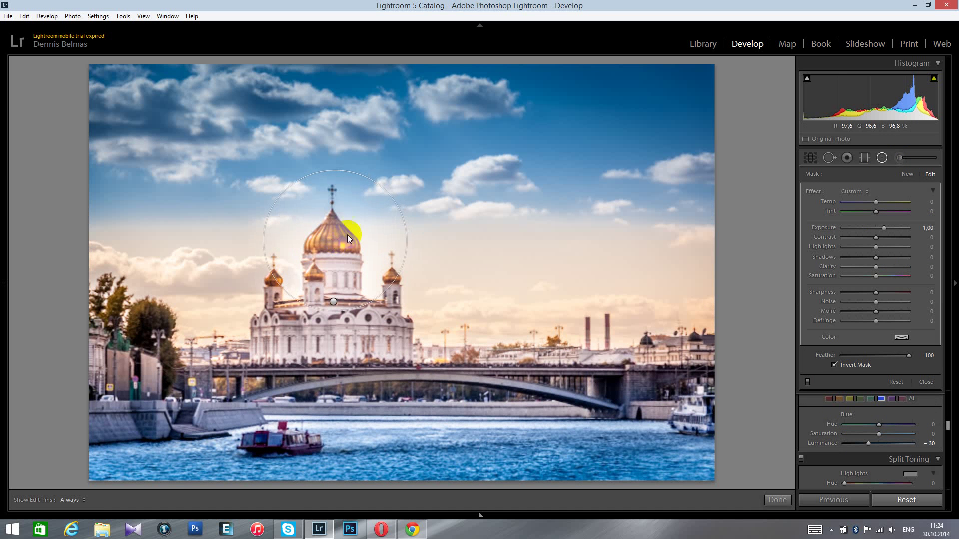
mouse_move(332, 169)
mouse_down()
mouse_move(342, 213)
mouse_move(334, 206)
mouse_up()
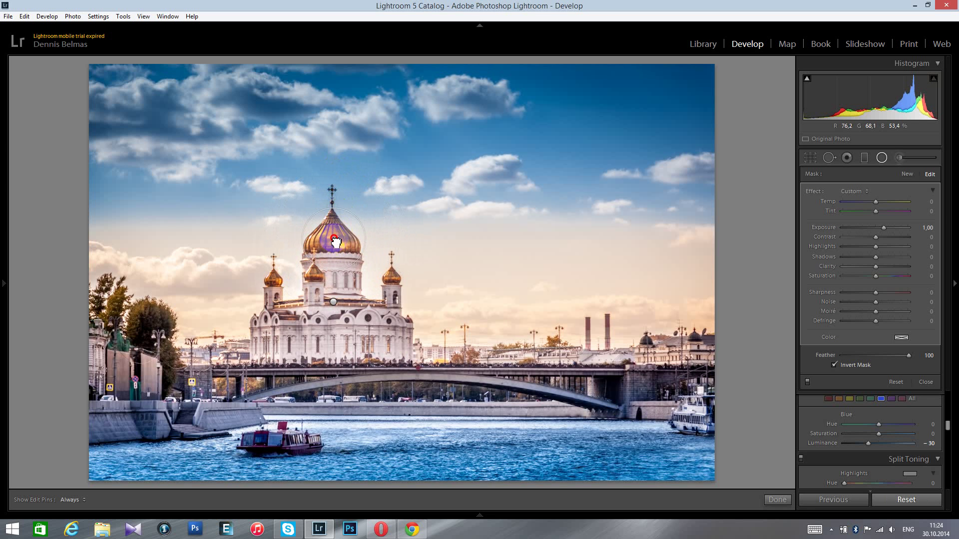
click(930, 201)
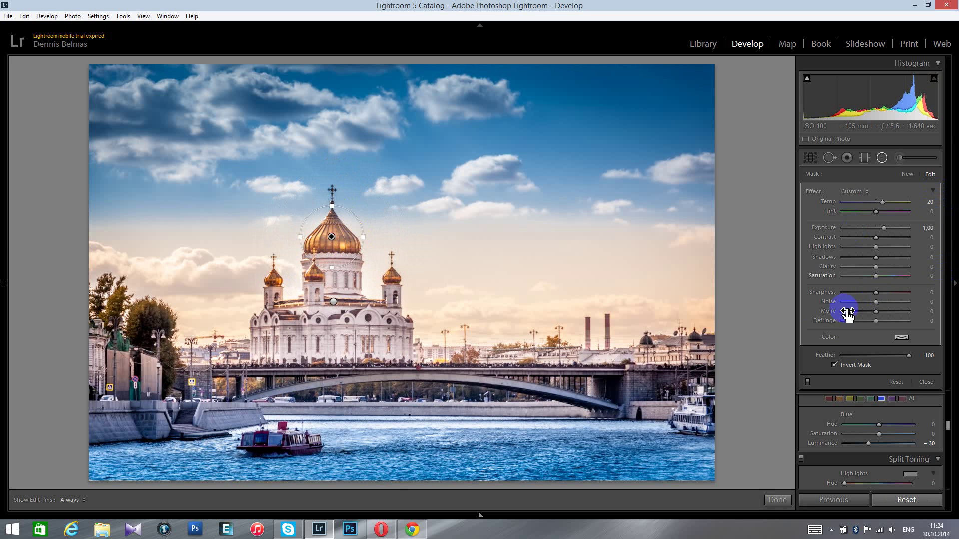
right_click(336, 305)
click(343, 311)
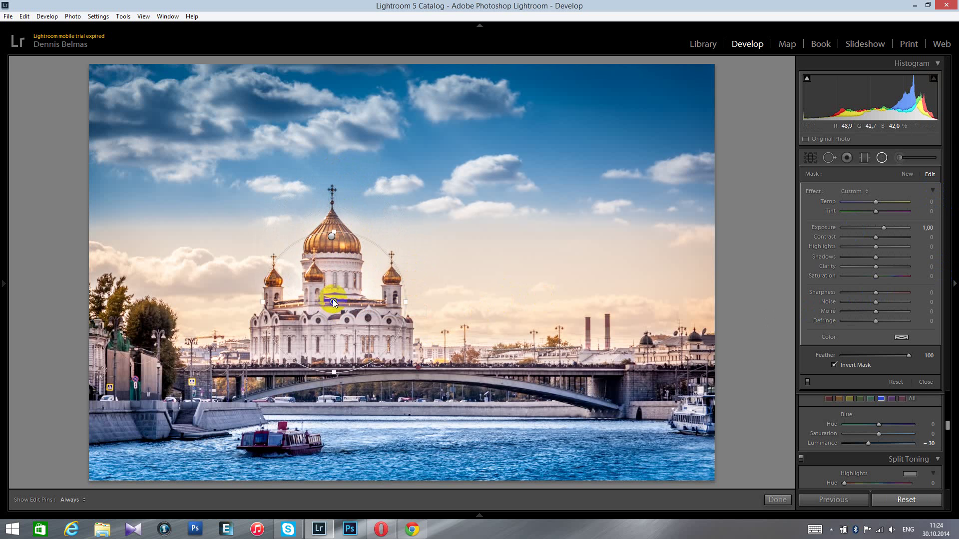
Reposition the third radial filter as a wide ellipse around the red tour boat, Exposure 1,50.
drag(334, 302, 279, 442)
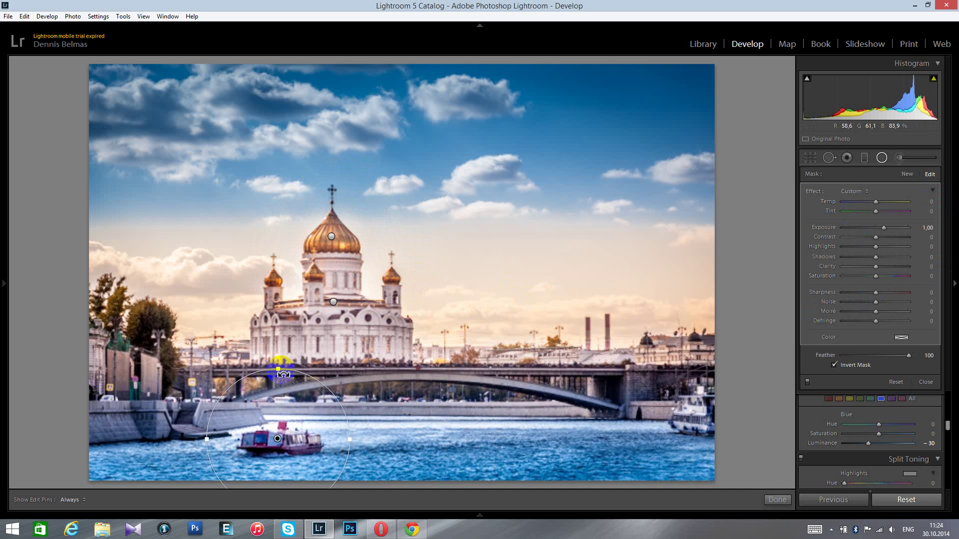
drag(283, 374, 283, 414)
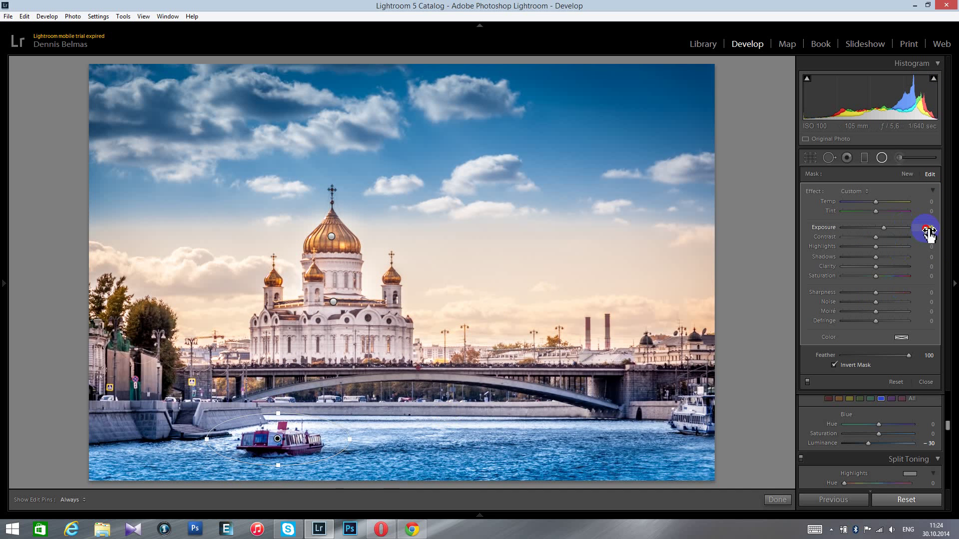
drag(926, 227, 943, 230)
text(1.5)
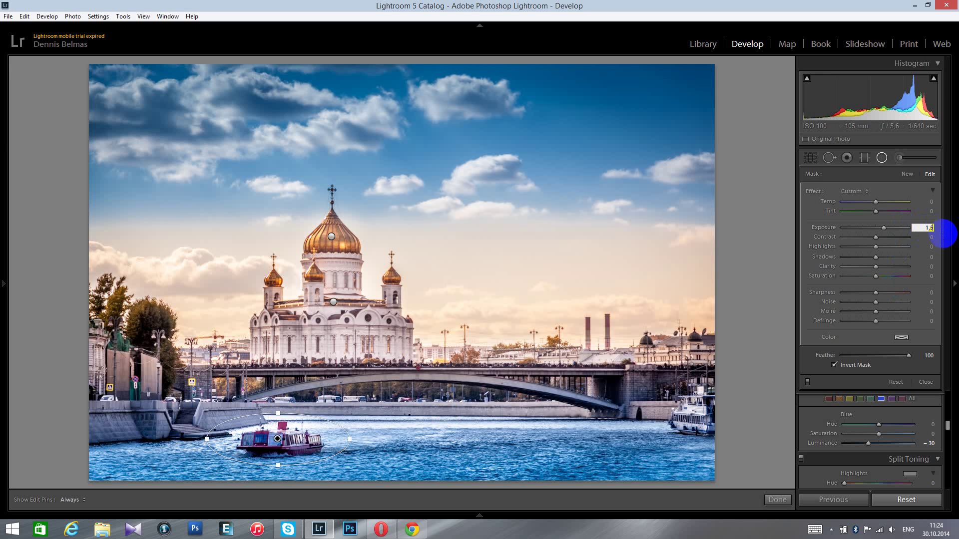
key(Return)
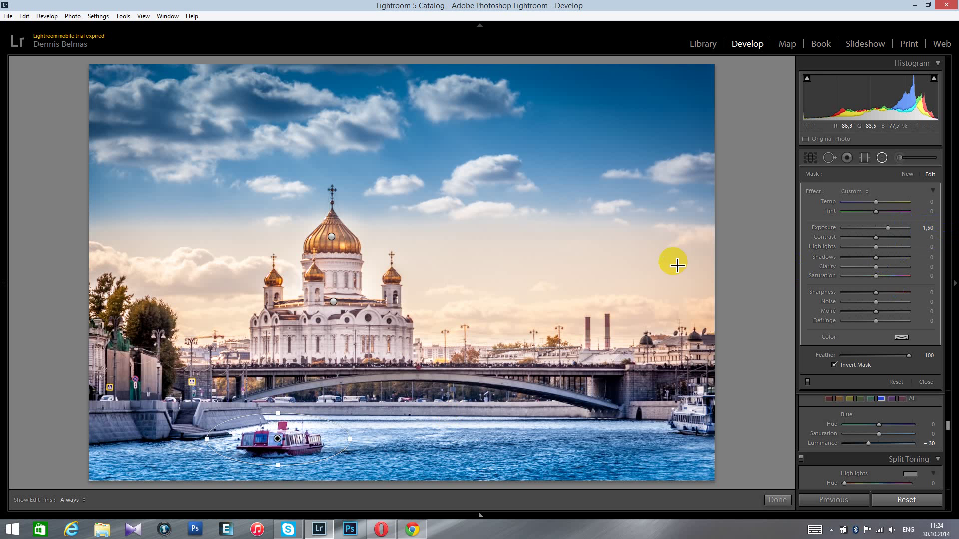
Close the radial filter and toggle Before/After several times to compare with the original.
key(shift+m)
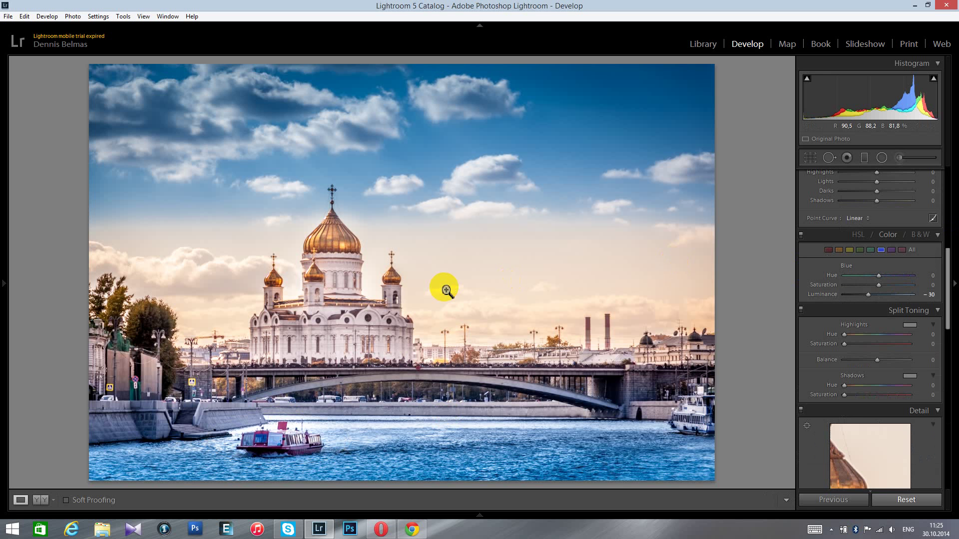
key(backslash)
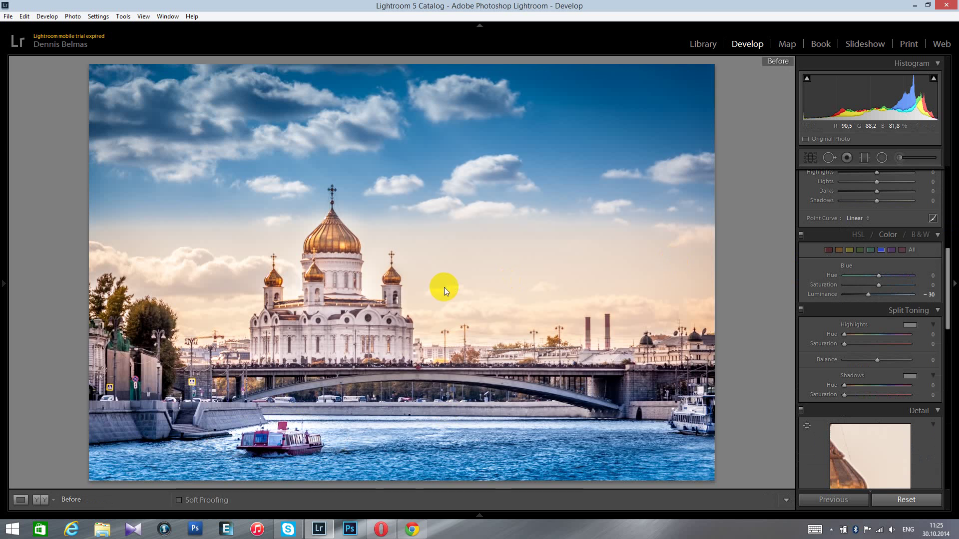
key(backslash)
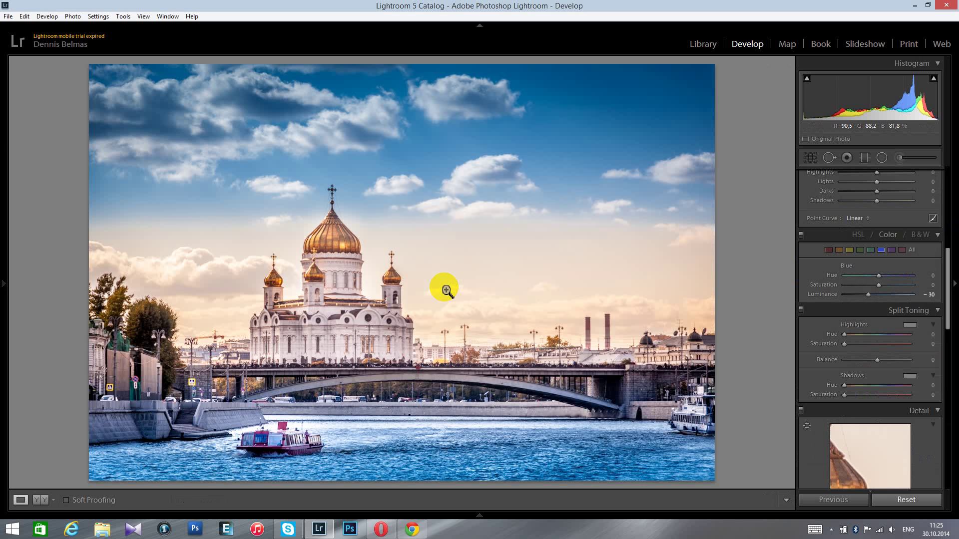
key(backslash)
key(backslash)
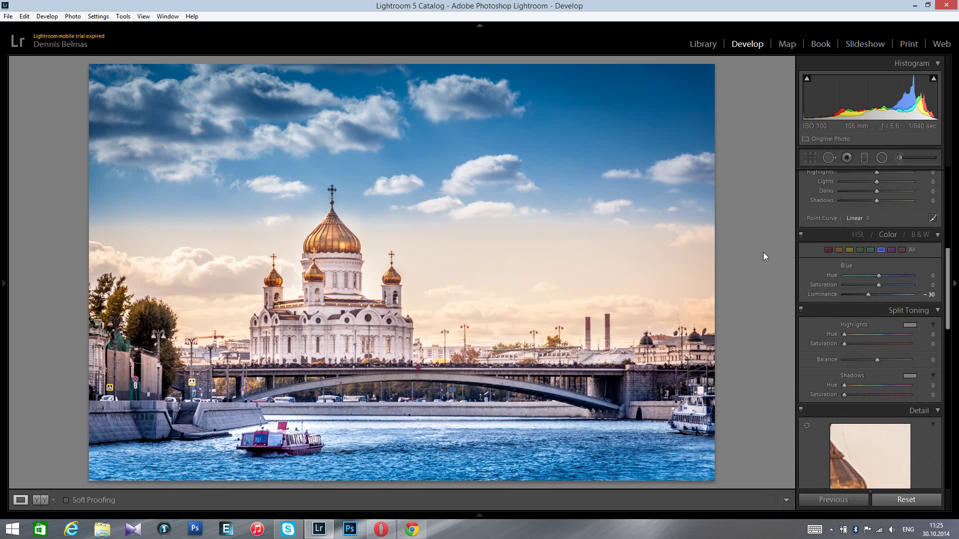
click(792, 262)
Set the river graduated filter to Temp −30, Tint −20 and Exposure −0,40, then close it.
click(862, 158)
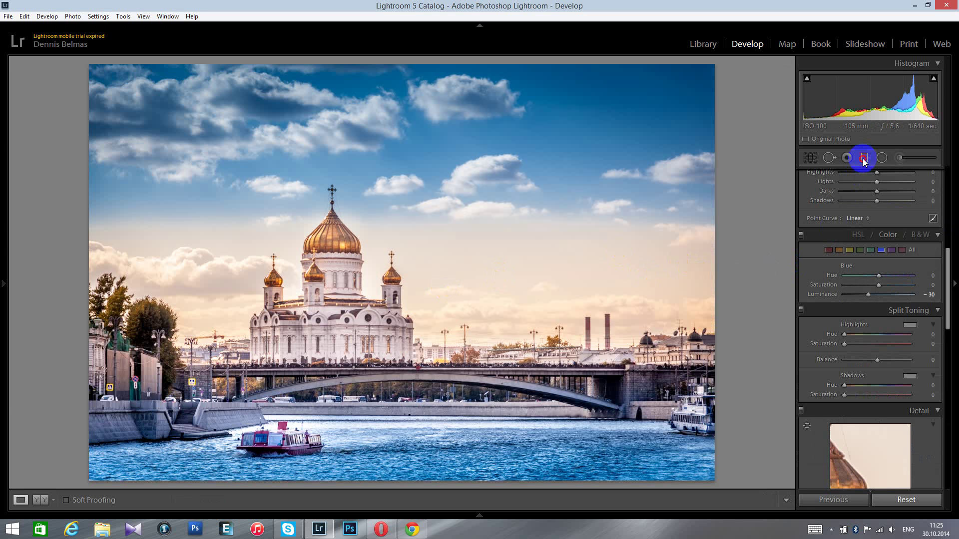
click(401, 443)
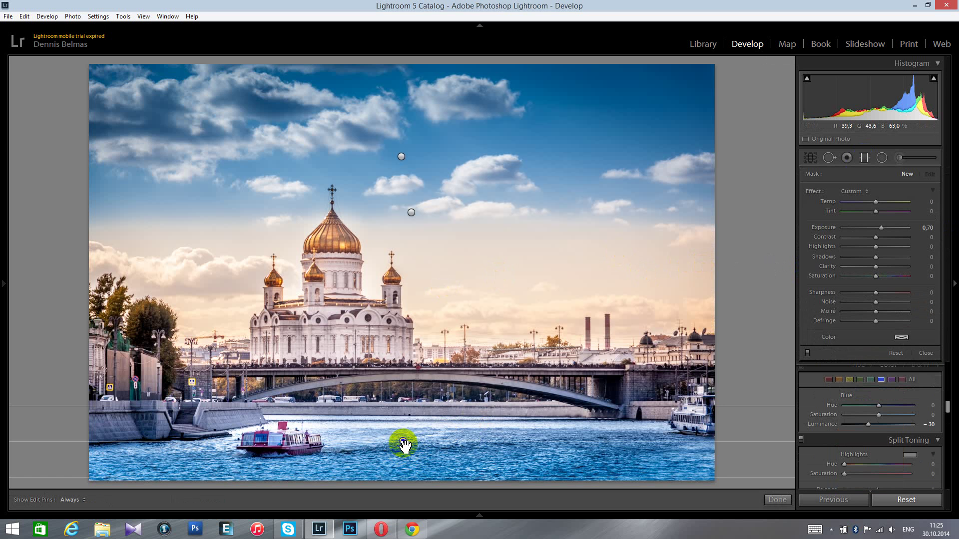
click(929, 214)
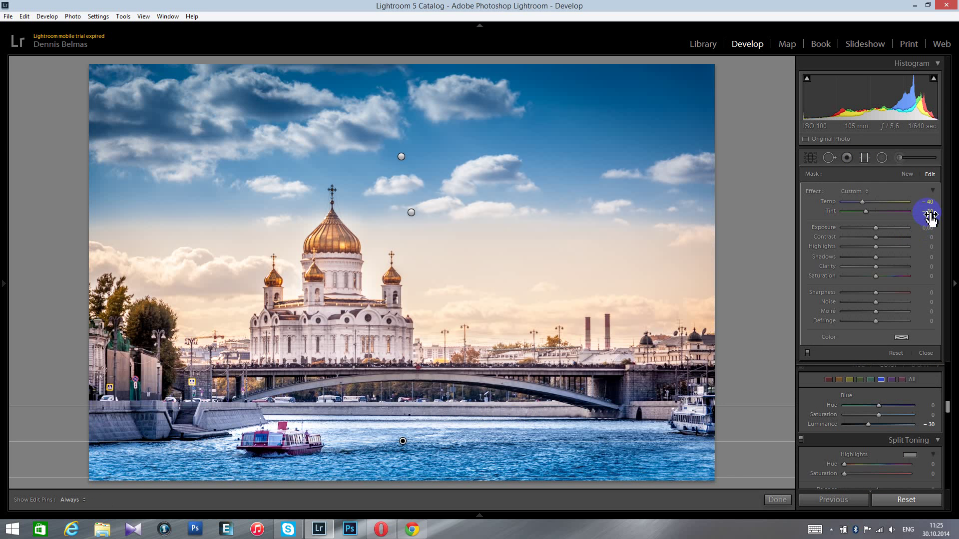
click(927, 227)
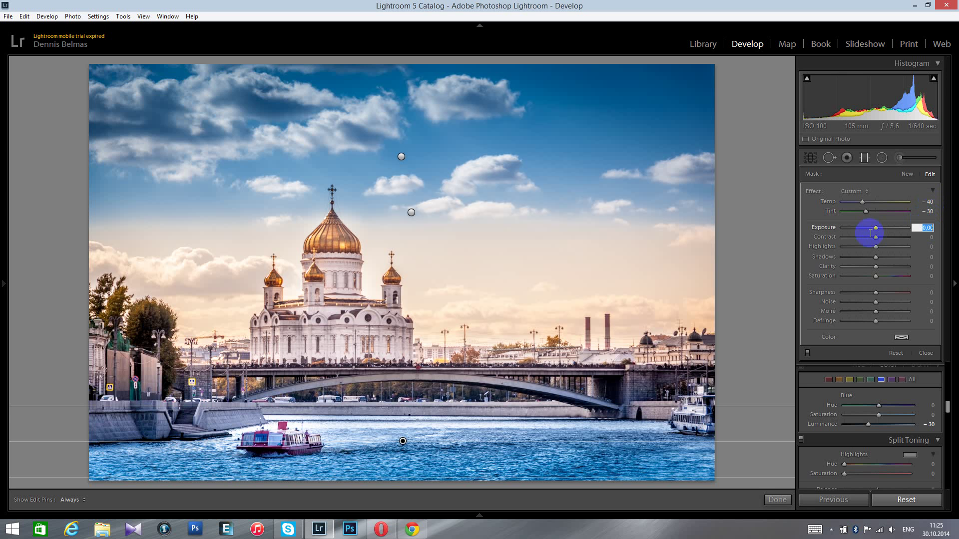
click(876, 230)
drag(872, 231, 872, 229)
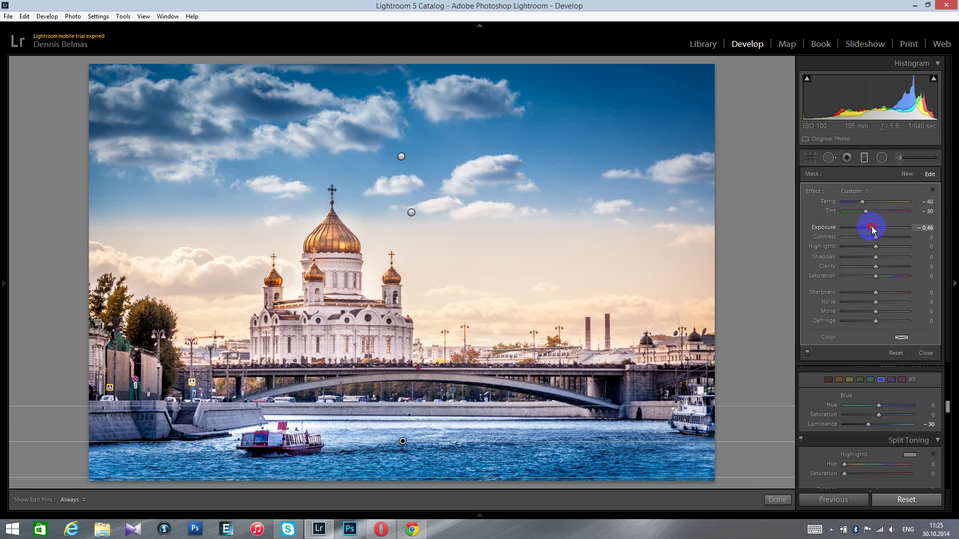
click(929, 205)
text(-30)
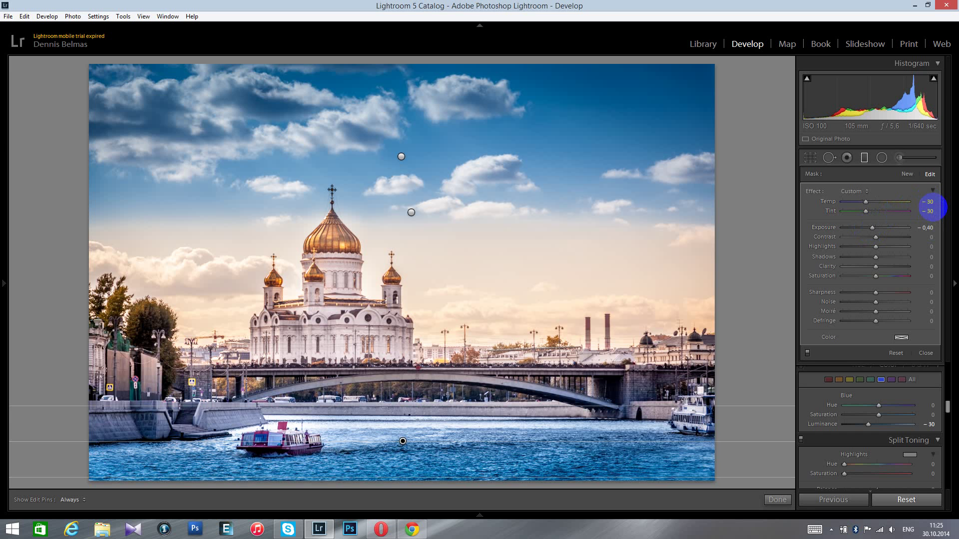
click(932, 211)
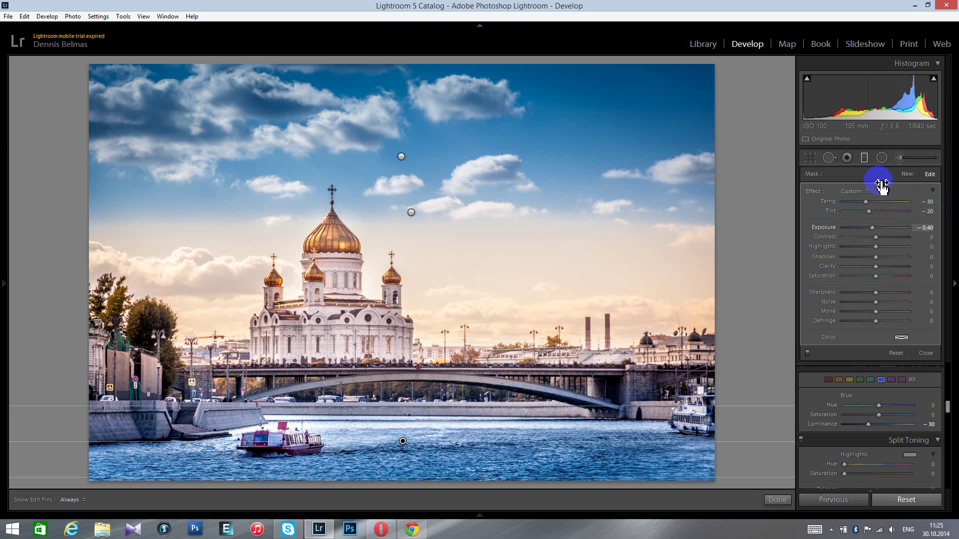
click(926, 353)
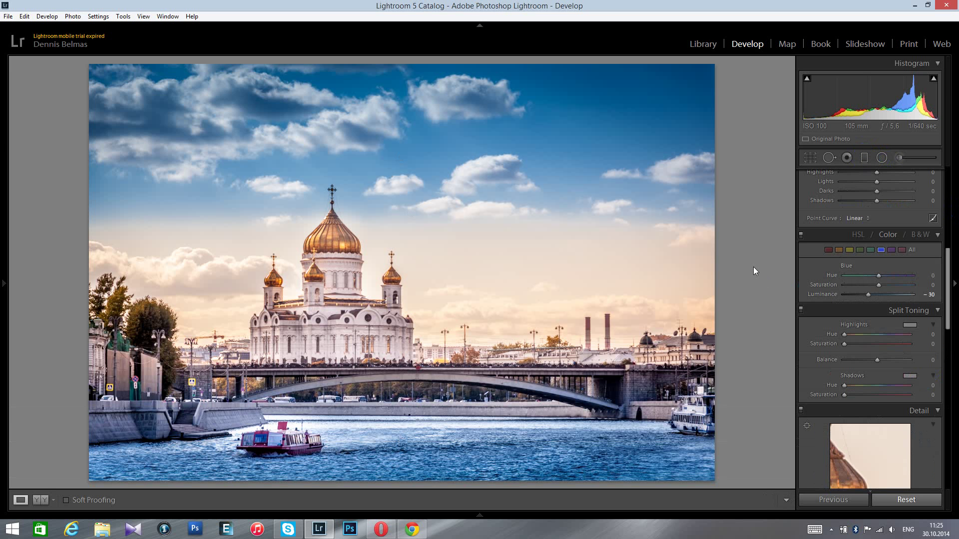
Reopen the Adjustment Brush and select the existing Temp 40, Tint 20 warming mask.
key(backslash)
key(backslash)
key(backslash)
key(backslash)
click(882, 158)
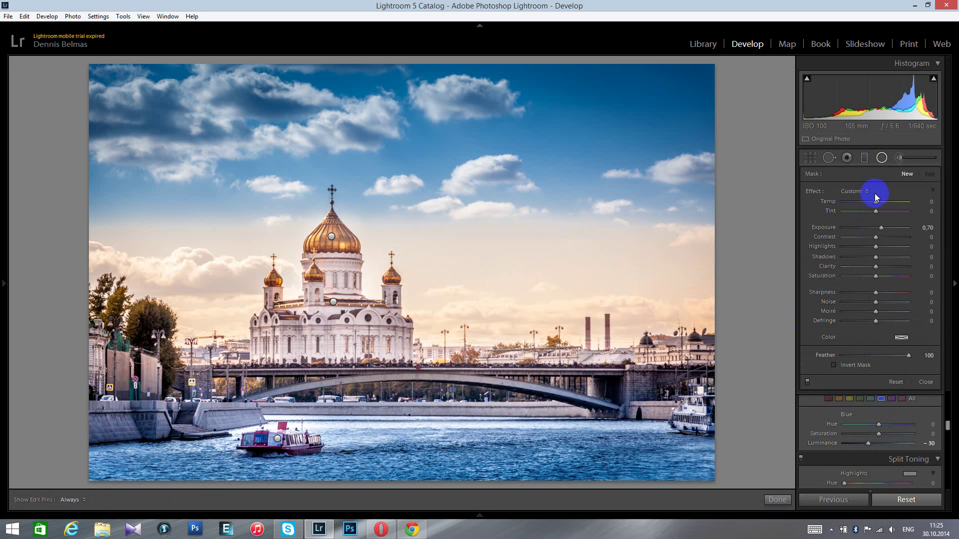
click(899, 158)
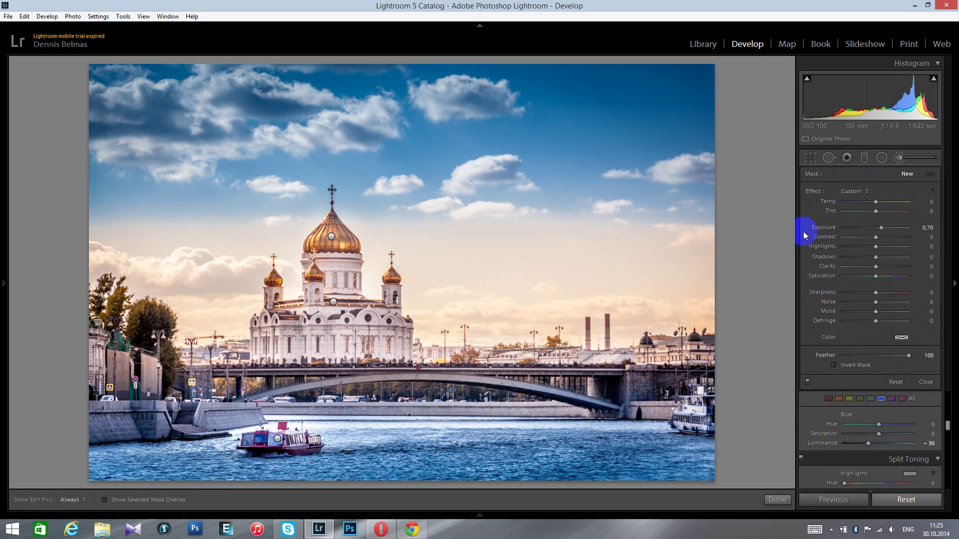
click(901, 352)
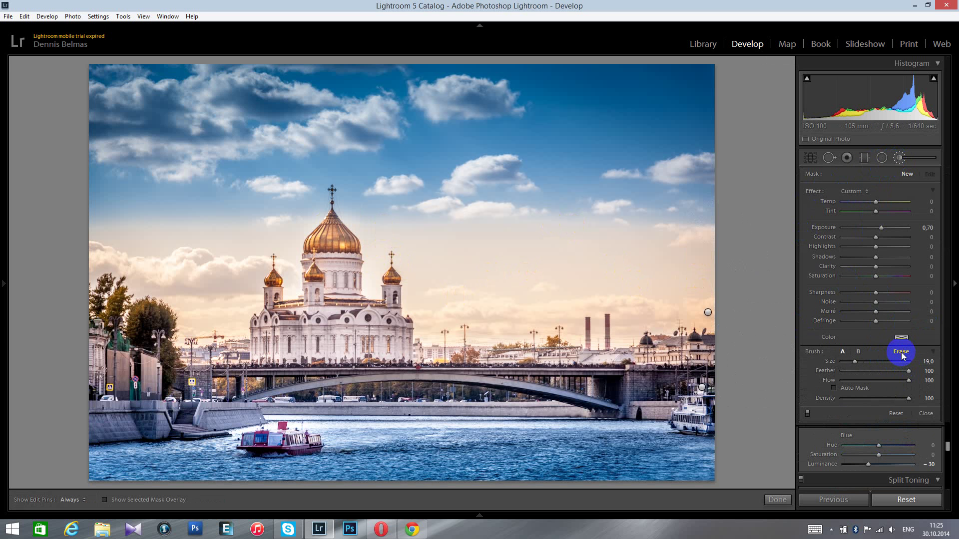
click(707, 313)
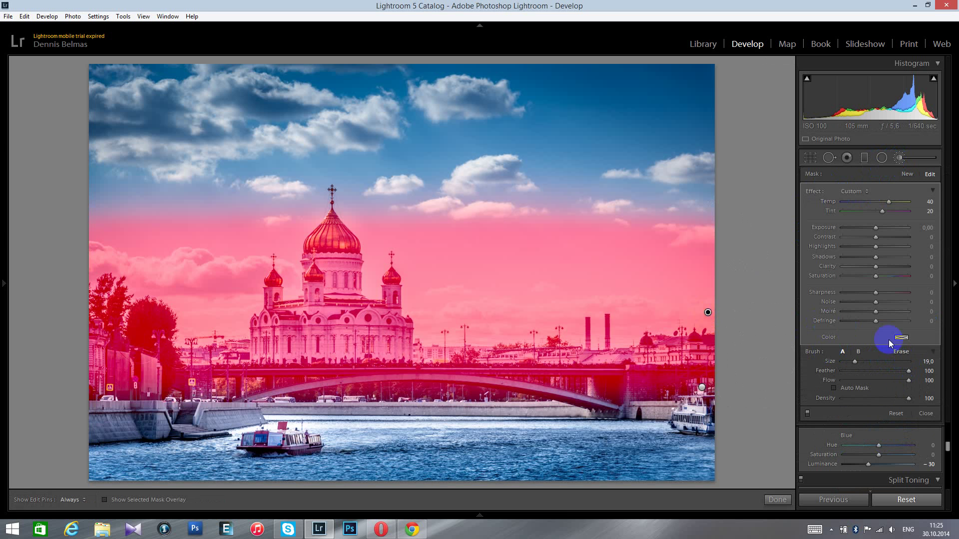
Erase the warming mask from the upper sky with a size 25 eraser, pins hidden.
click(901, 353)
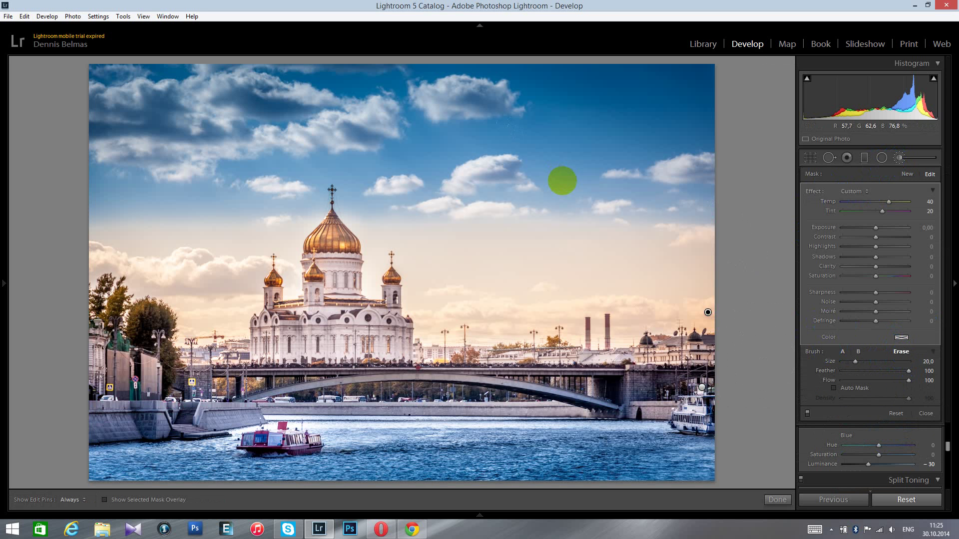
scroll(627, 93, up, 3)
key(h)
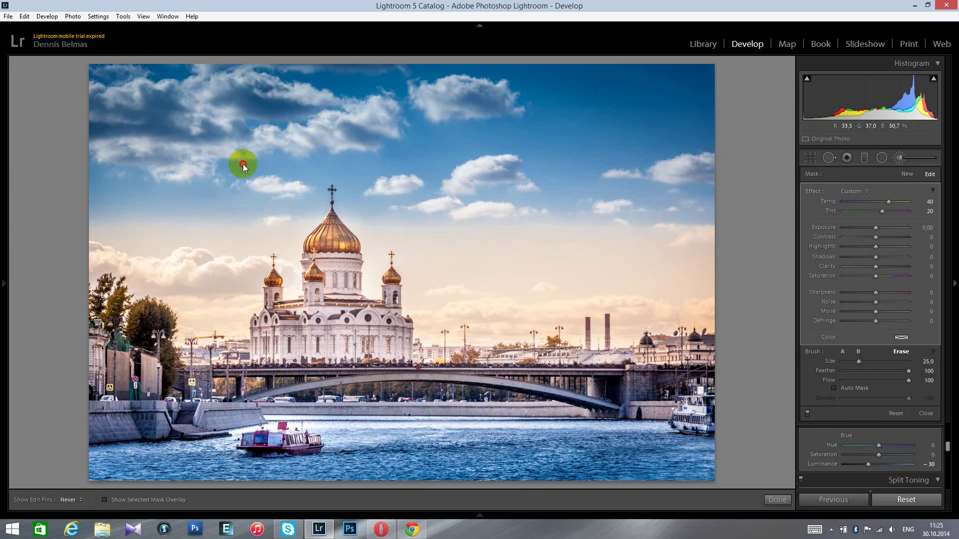
drag(336, 172, 653, 188)
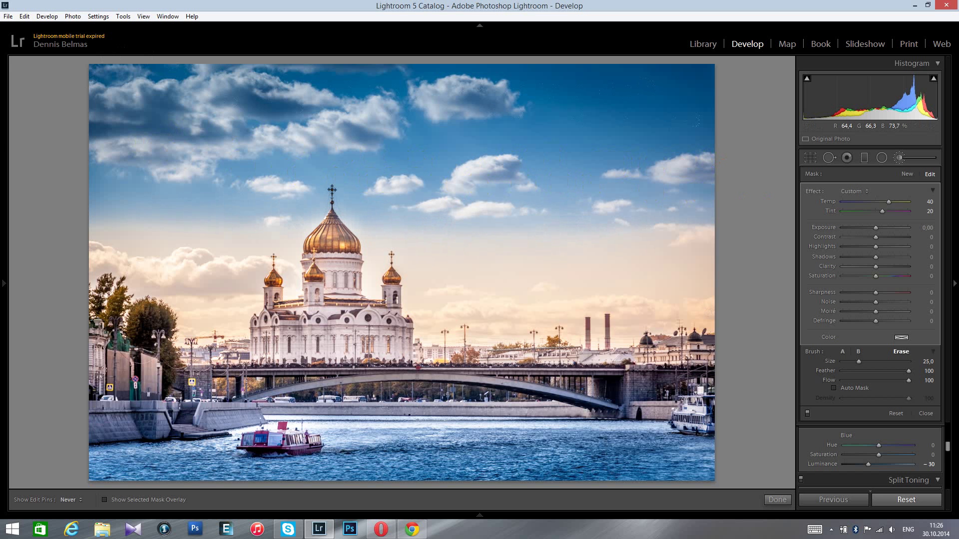
Reselect the warming brush mask and raise its Temp to 50.
key(h)
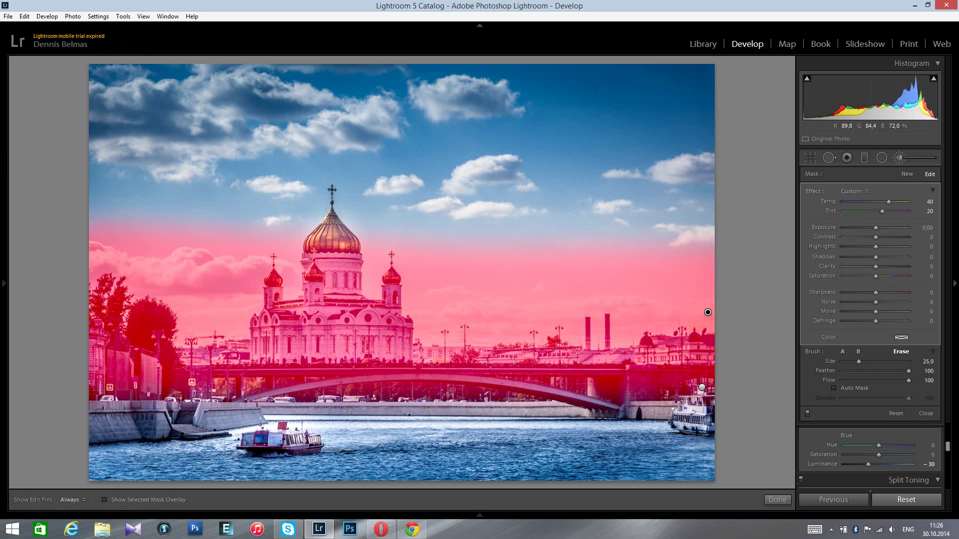
click(901, 160)
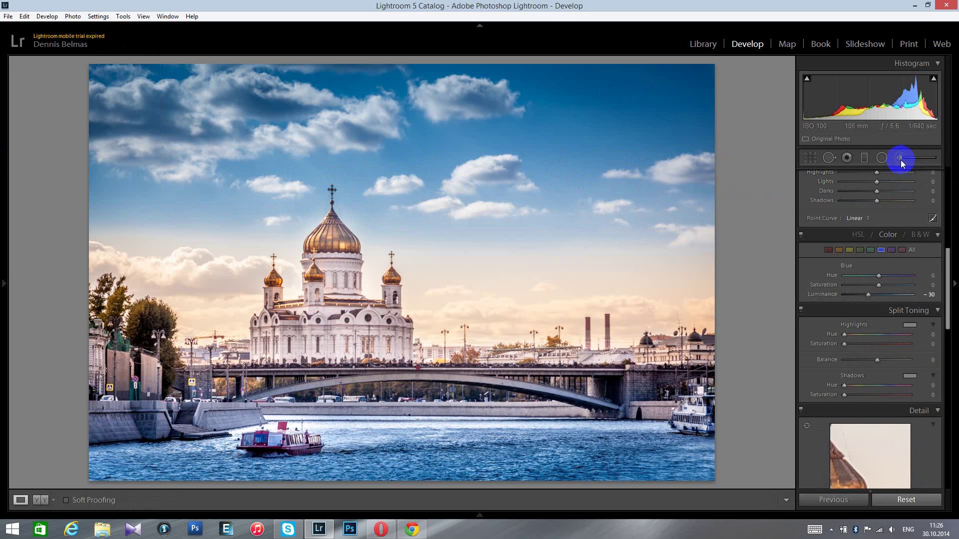
click(900, 160)
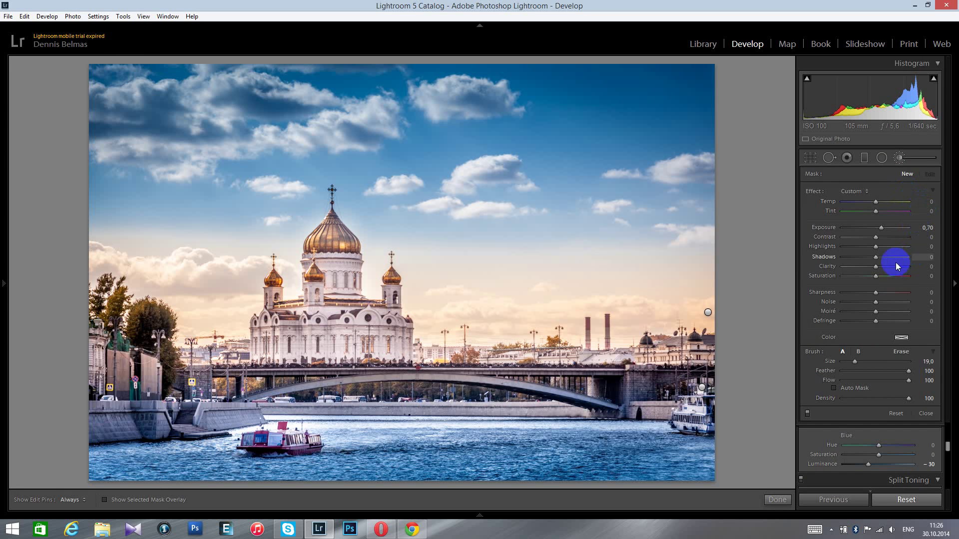
click(707, 313)
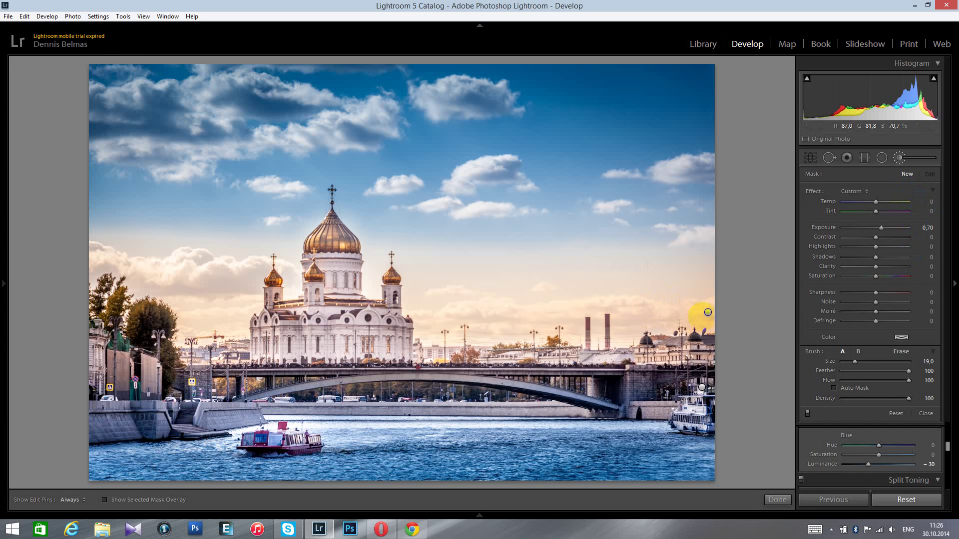
click(929, 201)
text(50)
key(Return)
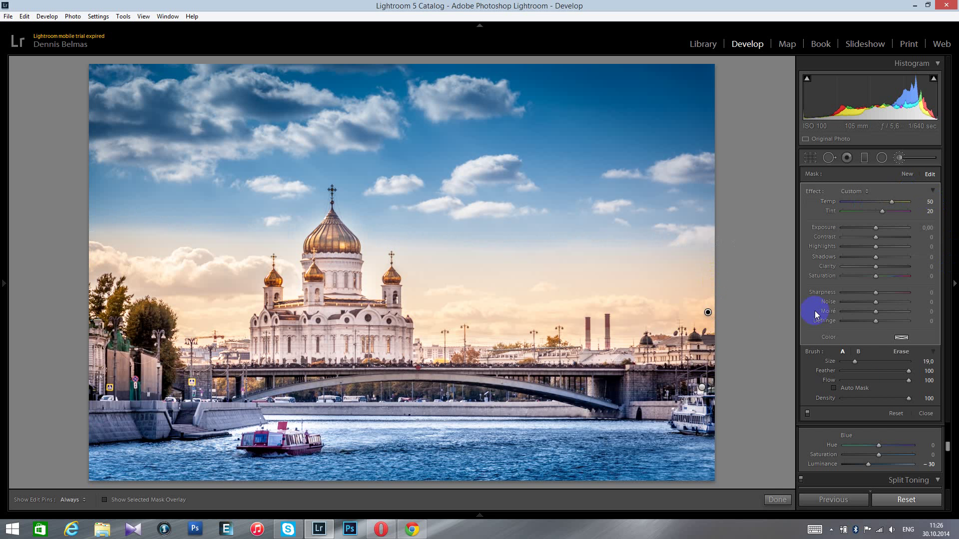
Close the brush and toggle Before/After to compare with the original.
click(924, 413)
key(k)
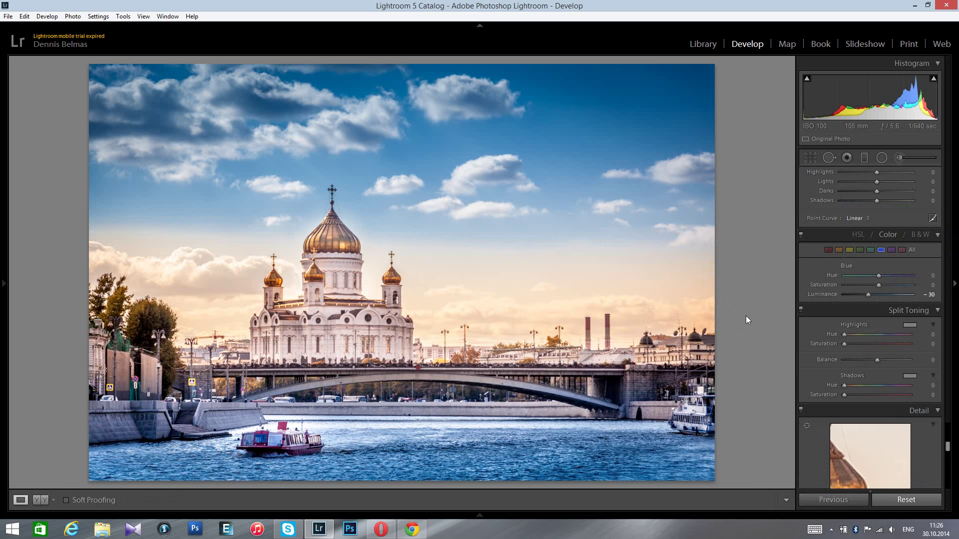
key(backslash)
key(backslash)
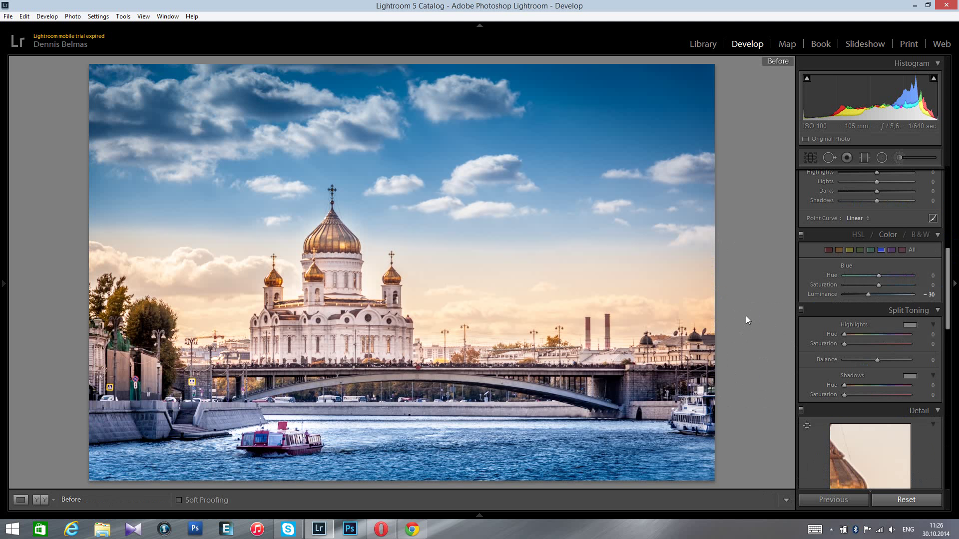
key(backslash)
key(backslash)
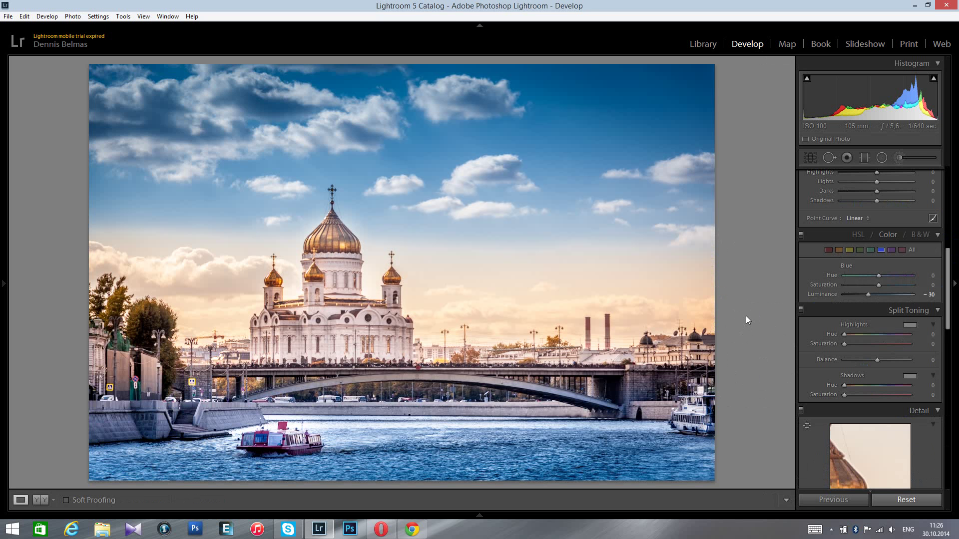